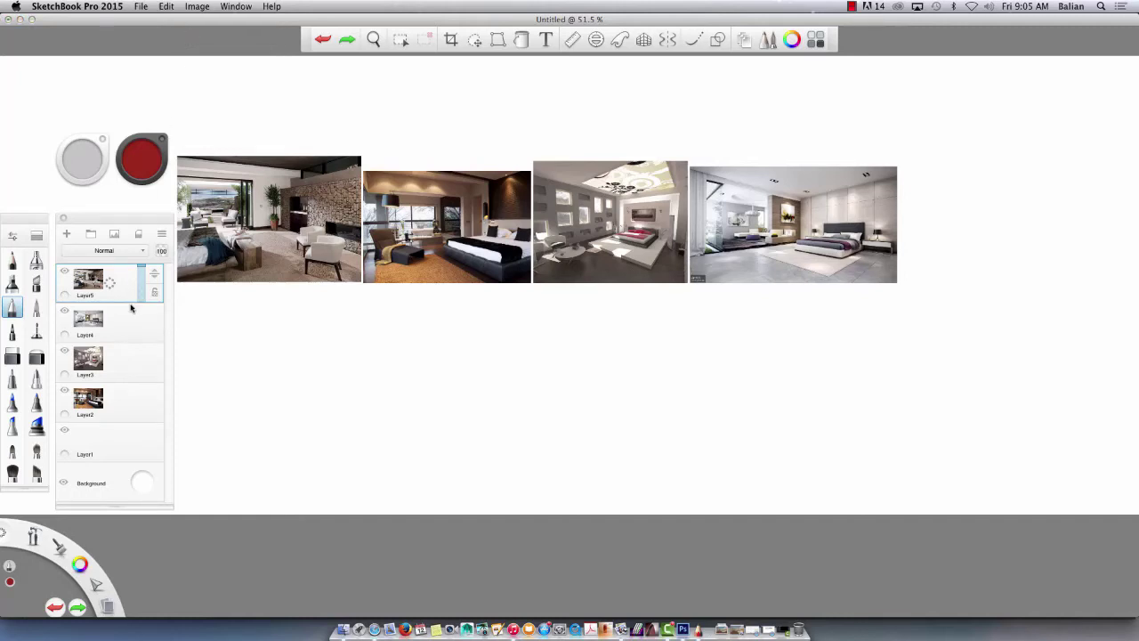
Add the image modern_bedroom_designs_white_bedding from the MasterBedroomDesign folder to the canvas as a new layer.
click(141, 7)
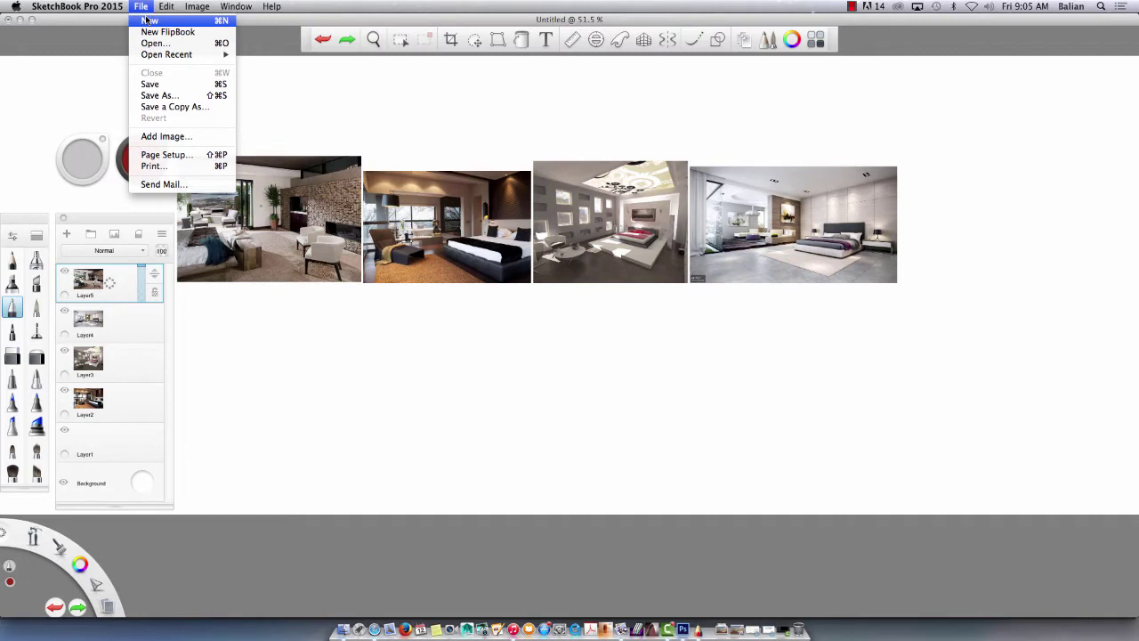
click(166, 138)
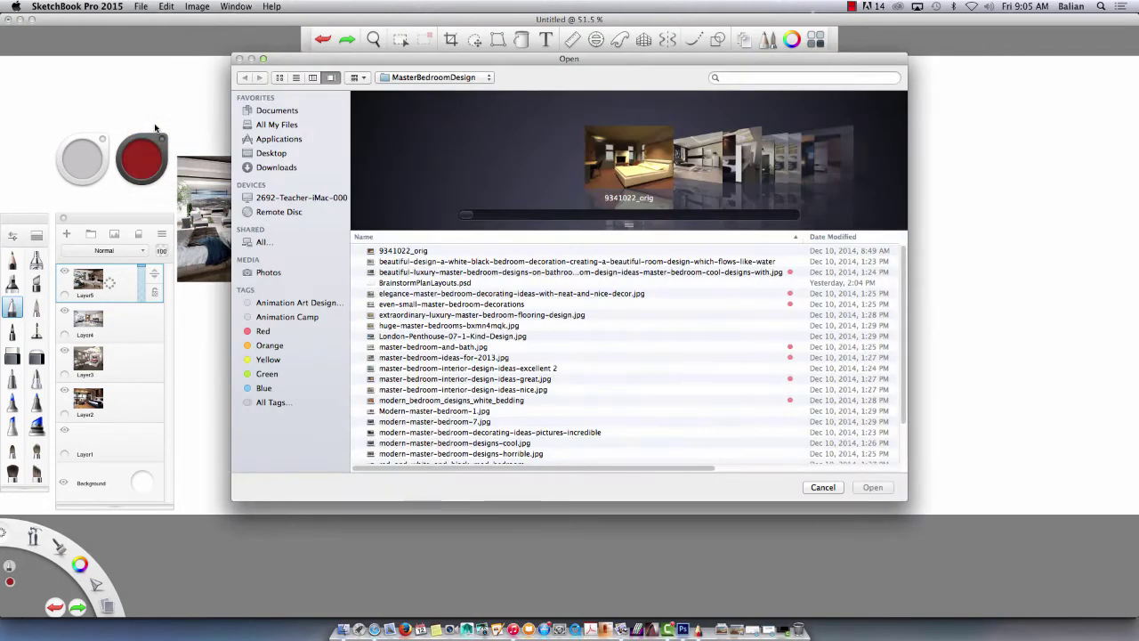
click(443, 402)
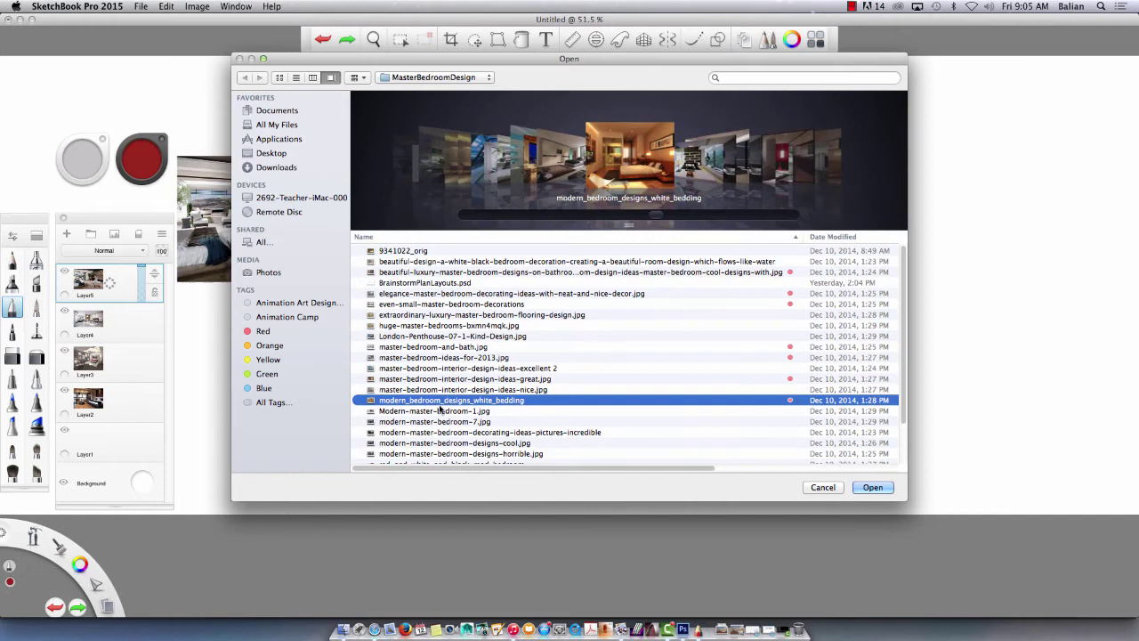
click(860, 482)
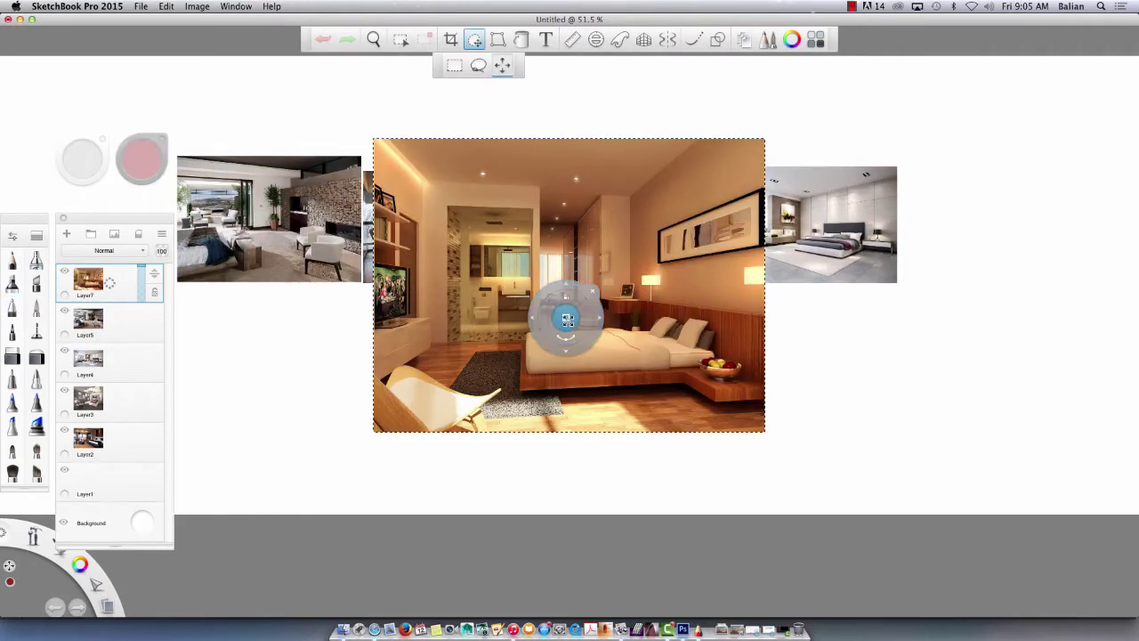
Scale the added bedroom photo down and place it at the right end of the row of reference photos.
drag(565, 315, 468, 228)
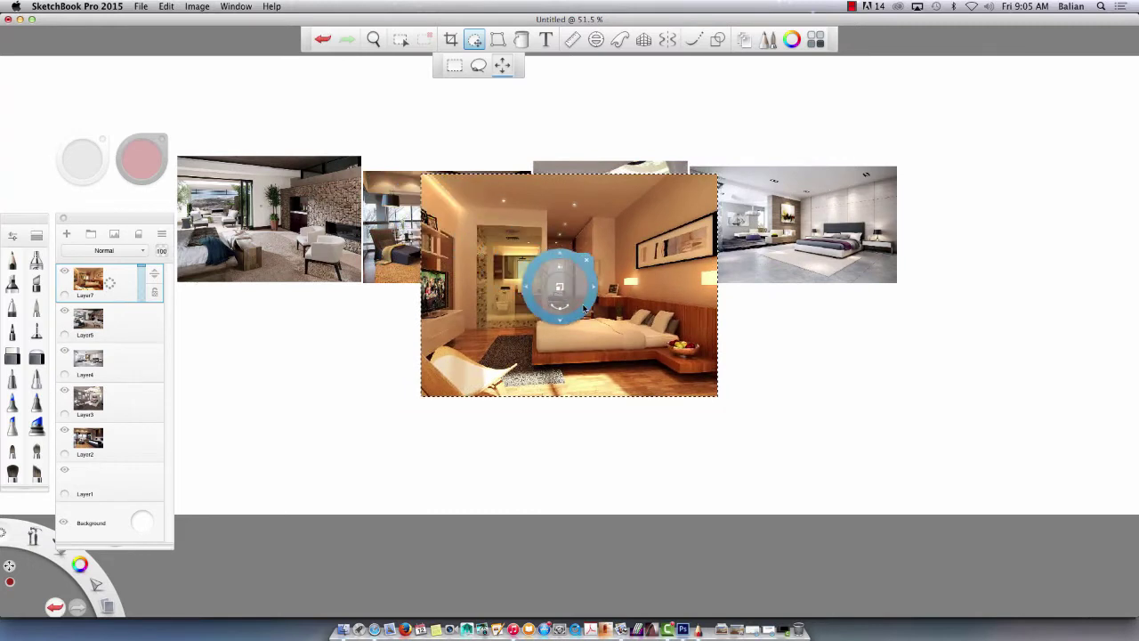
drag(560, 286, 458, 221)
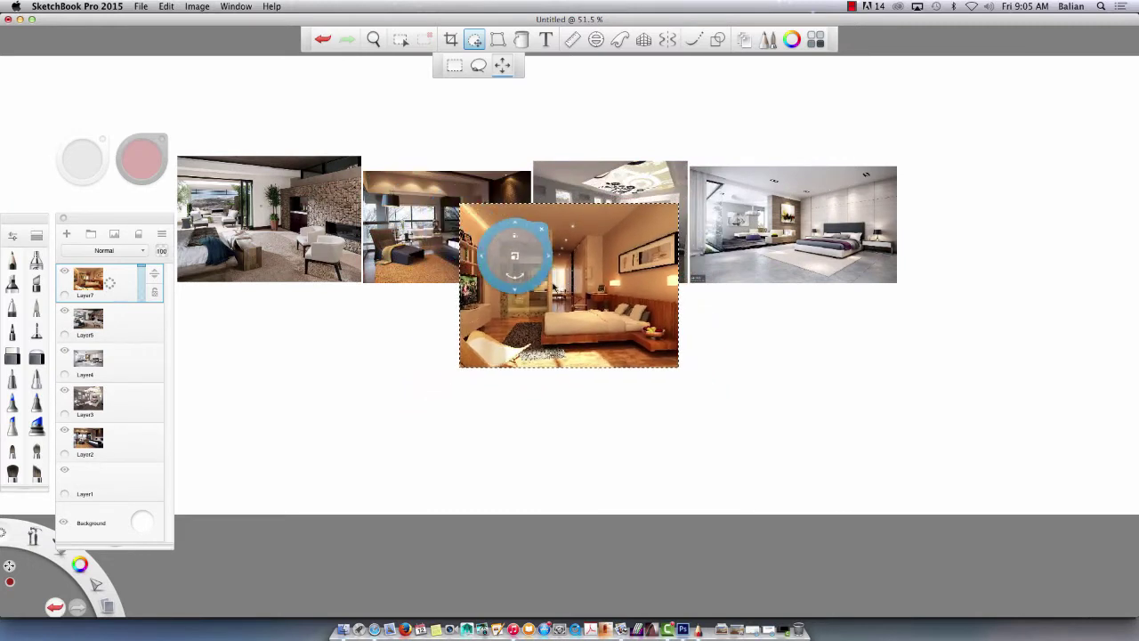
drag(528, 265, 1036, 172)
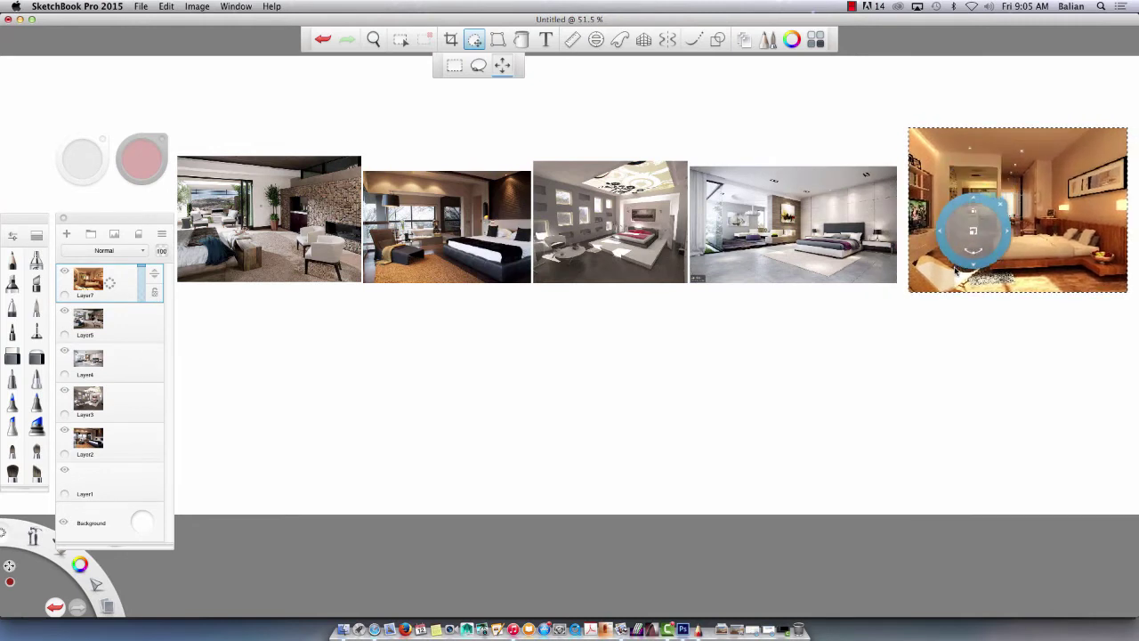
drag(947, 271, 946, 255)
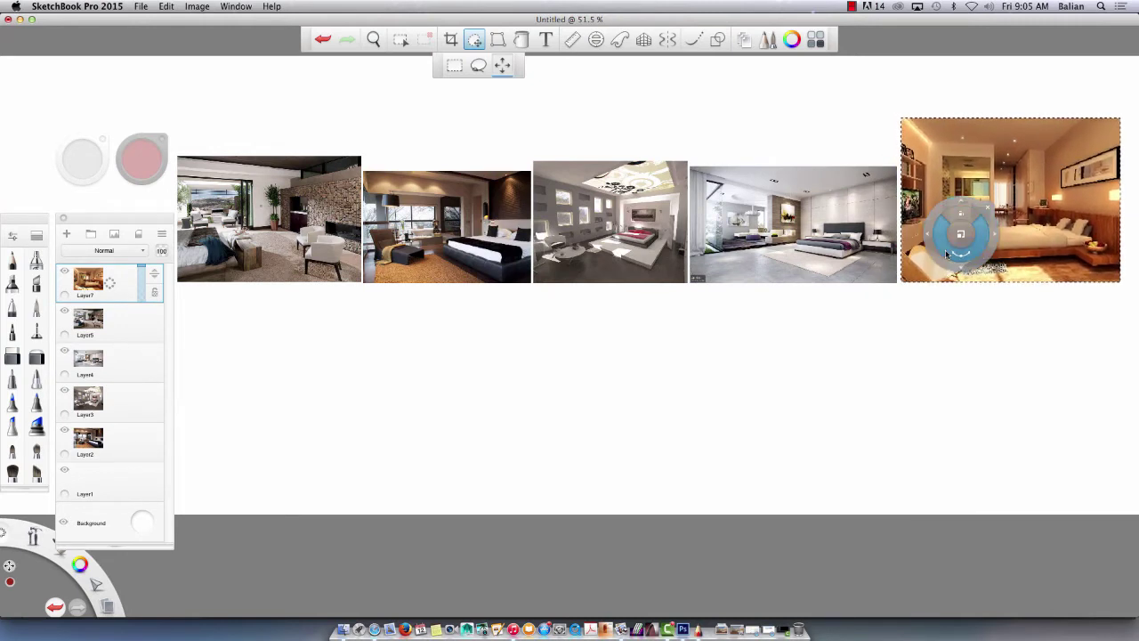
click(384, 100)
drag(348, 96, 341, 92)
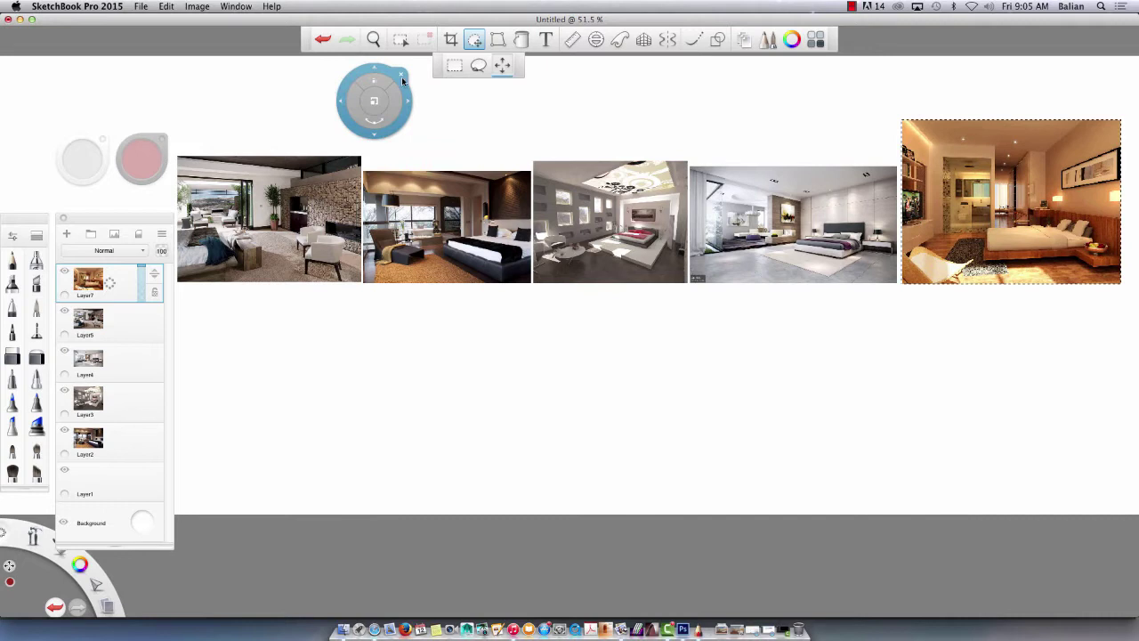
click(401, 78)
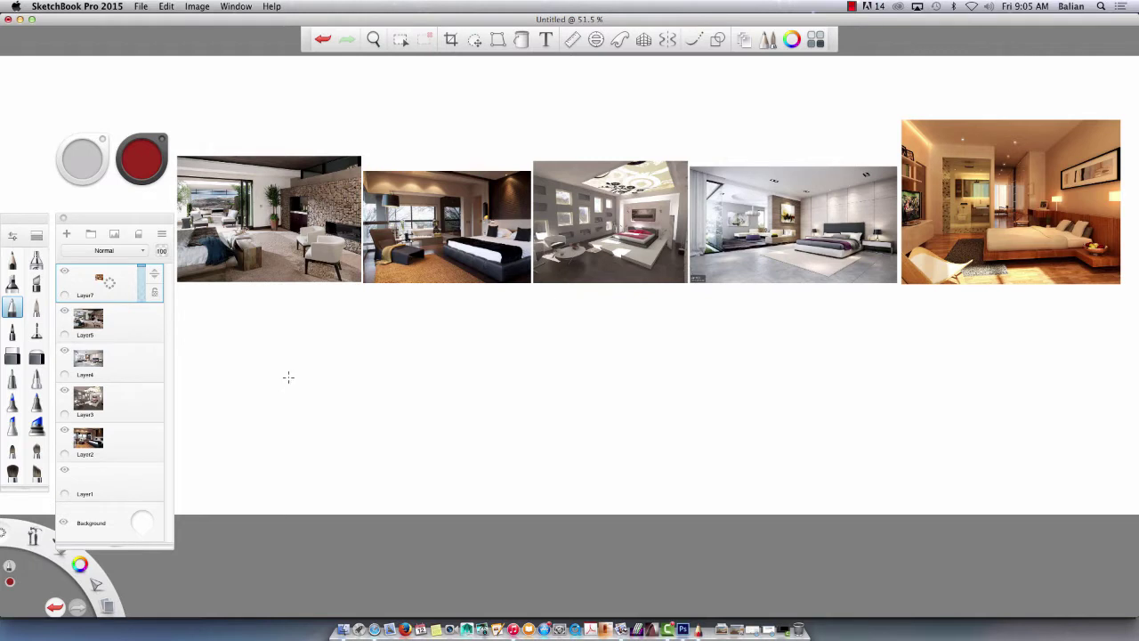
Fine-tune the size and position of the orange-lit bedroom photo beside the fourth reference photo.
click(476, 41)
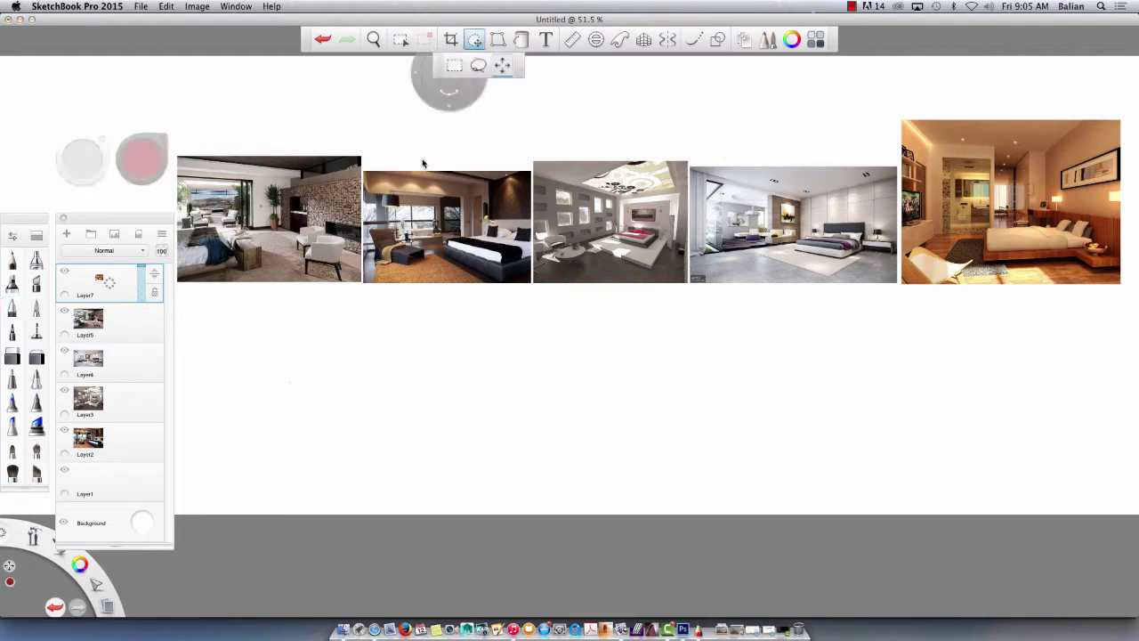
drag(436, 116, 443, 91)
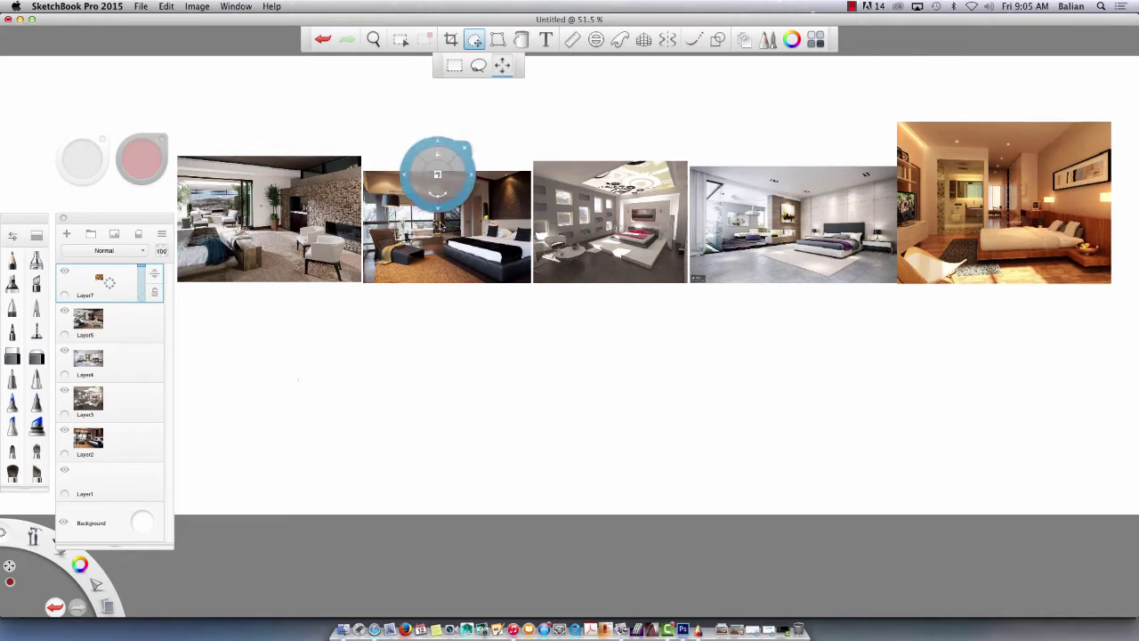
click(416, 321)
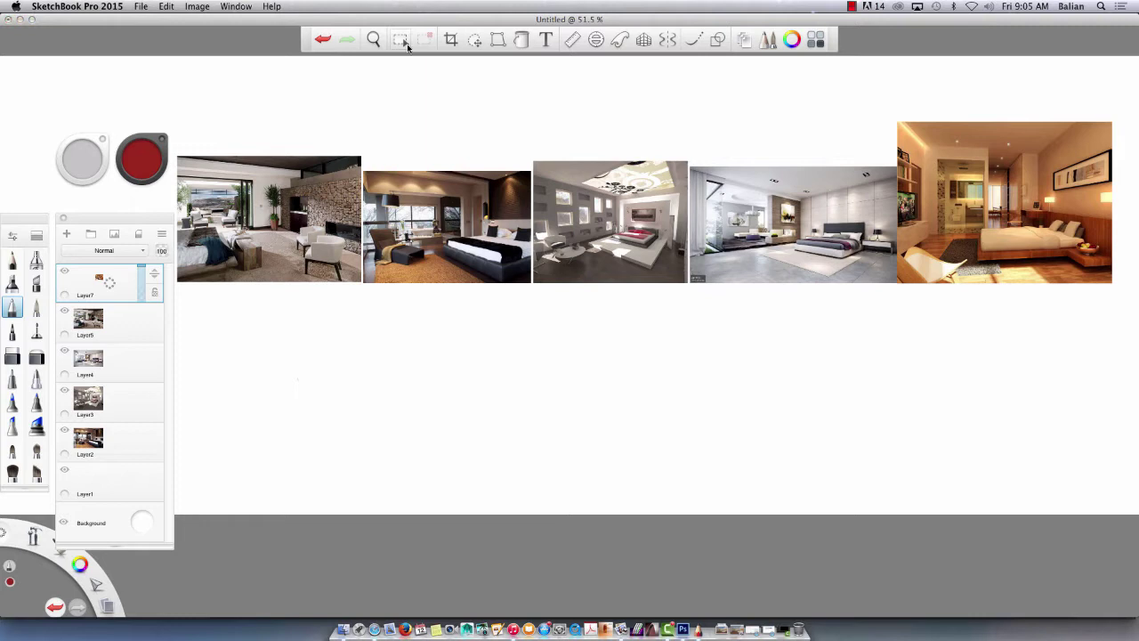
click(403, 41)
click(475, 40)
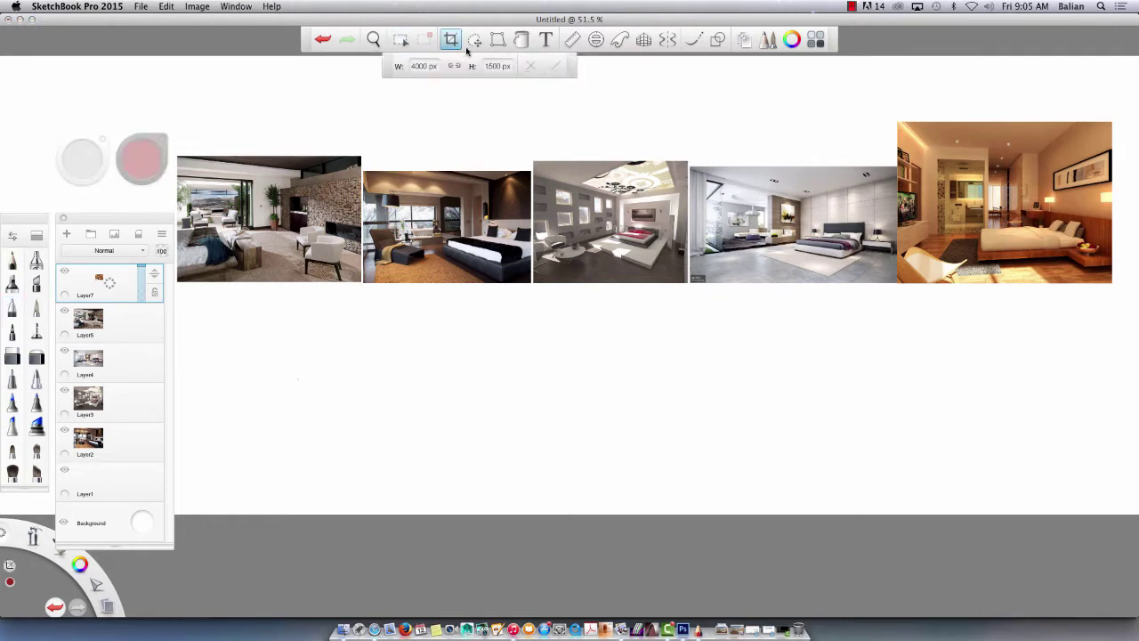
drag(412, 91, 394, 147)
drag(428, 110, 437, 134)
click(459, 108)
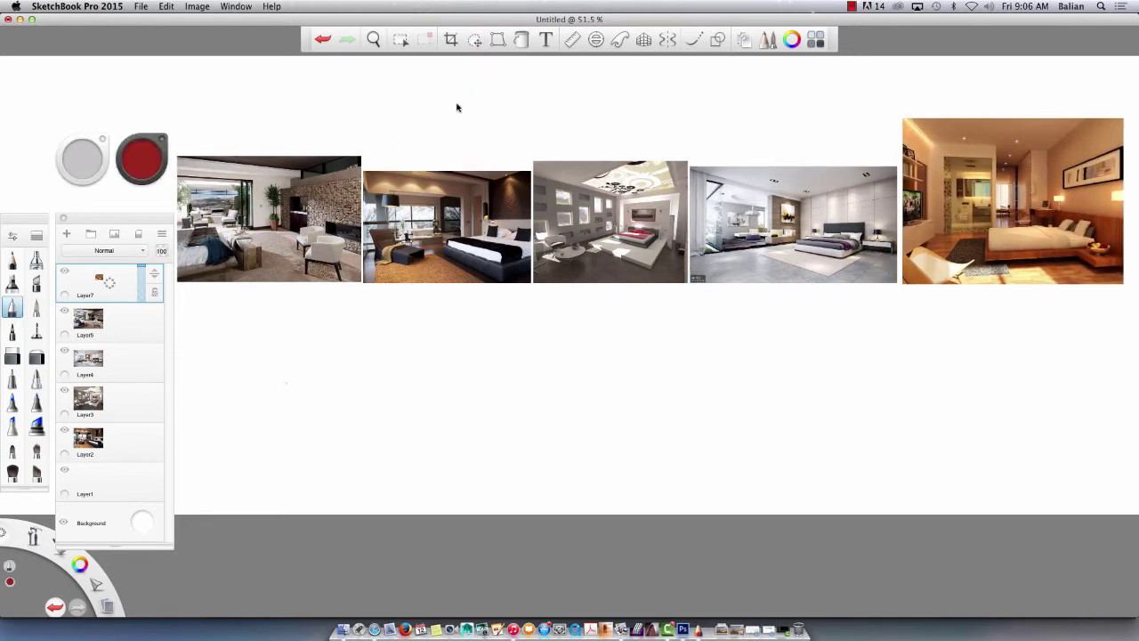
Draw thin red ballpoint lines around the fireplace and the TV cabinet in the stone-wall bedroom photo.
key(space)
drag(286, 375, 450, 463)
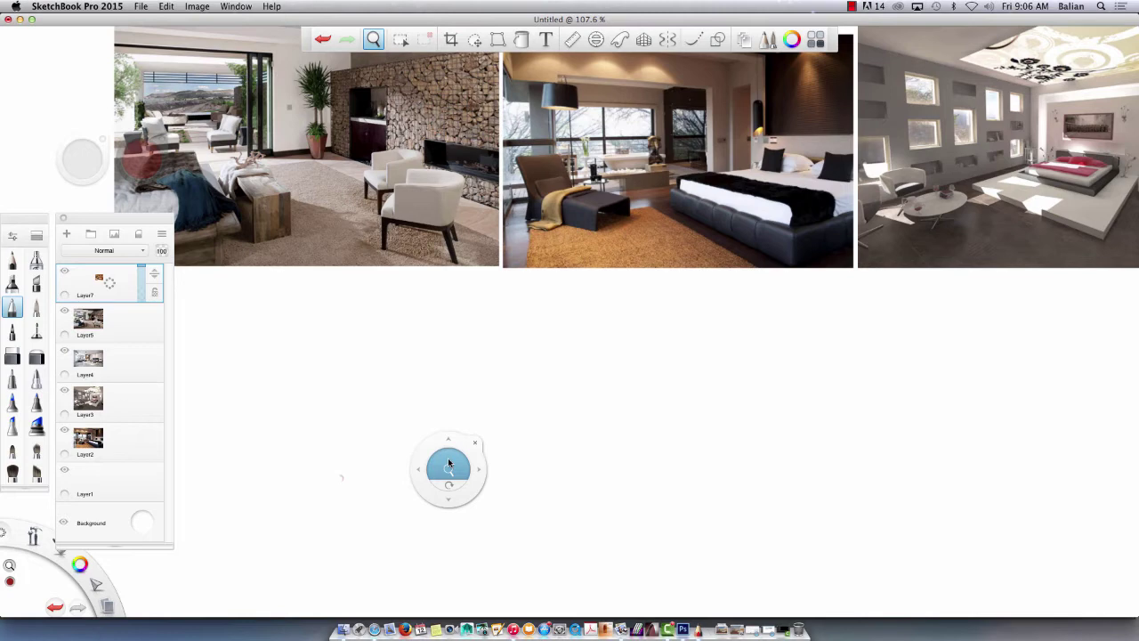
drag(332, 299, 395, 380)
click(408, 235)
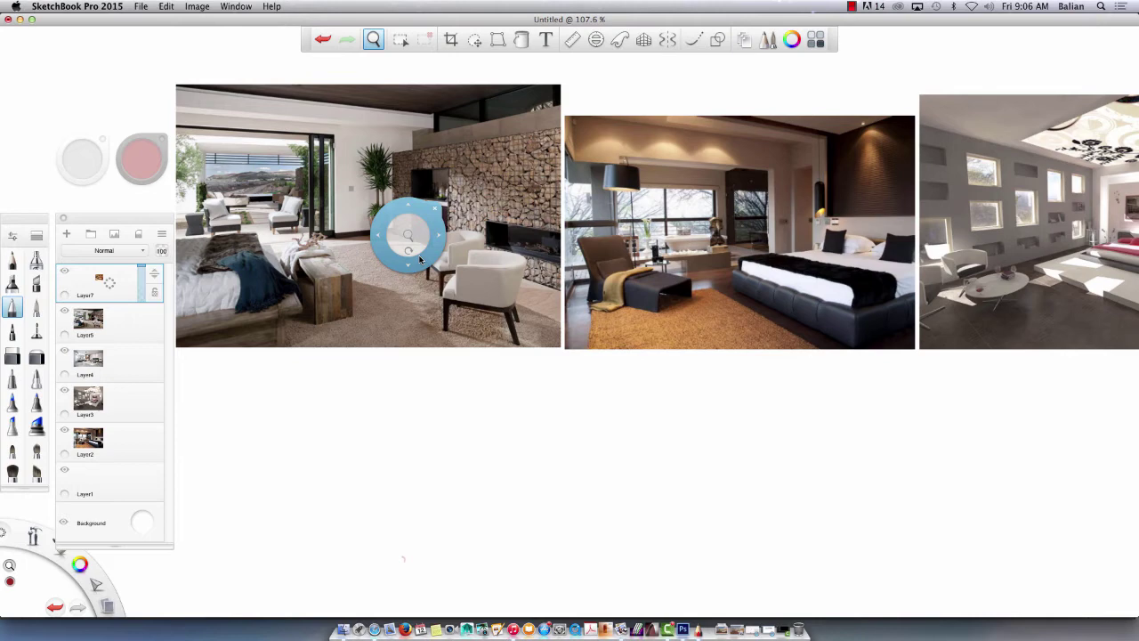
mouse_move(422, 259)
mouse_down()
mouse_move(441, 302)
mouse_move(288, 240)
mouse_move(288, 219)
mouse_up()
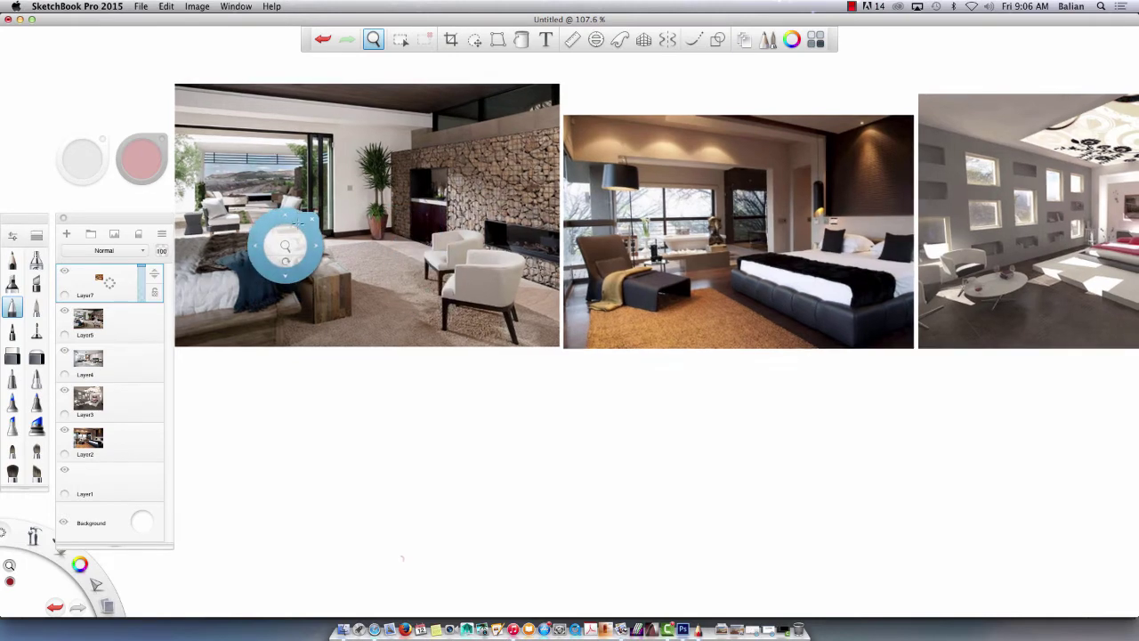
click(311, 221)
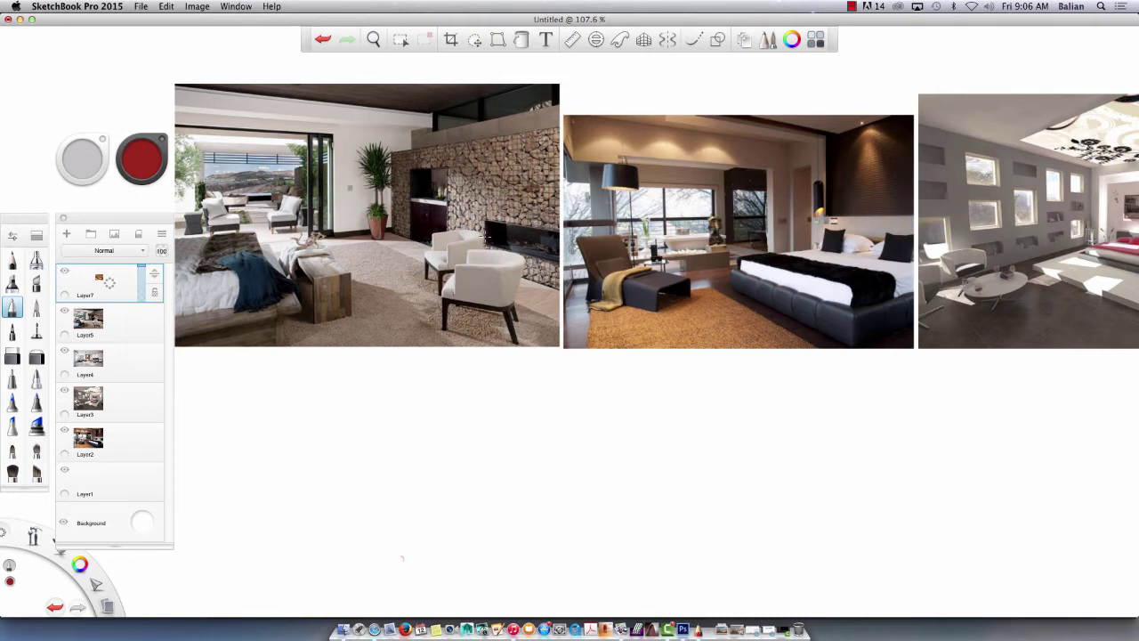
mouse_move(484, 220)
mouse_down()
mouse_move(511, 219)
mouse_move(558, 238)
mouse_move(561, 253)
mouse_up()
mouse_move(411, 197)
mouse_down()
mouse_move(452, 204)
mouse_move(412, 245)
mouse_up()
drag(447, 203, 447, 241)
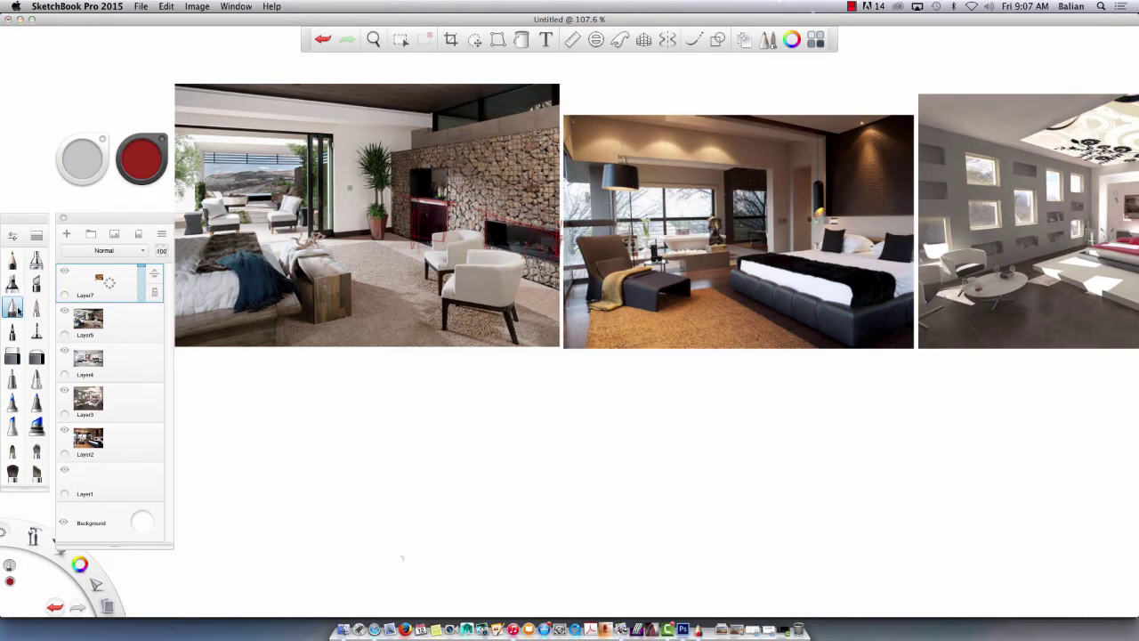
Set the Ballpoint Pen size to 1.6 and retrace the TV cabinet and fireplace outlines in the first photo.
click(14, 236)
drag(633, 503, 669, 503)
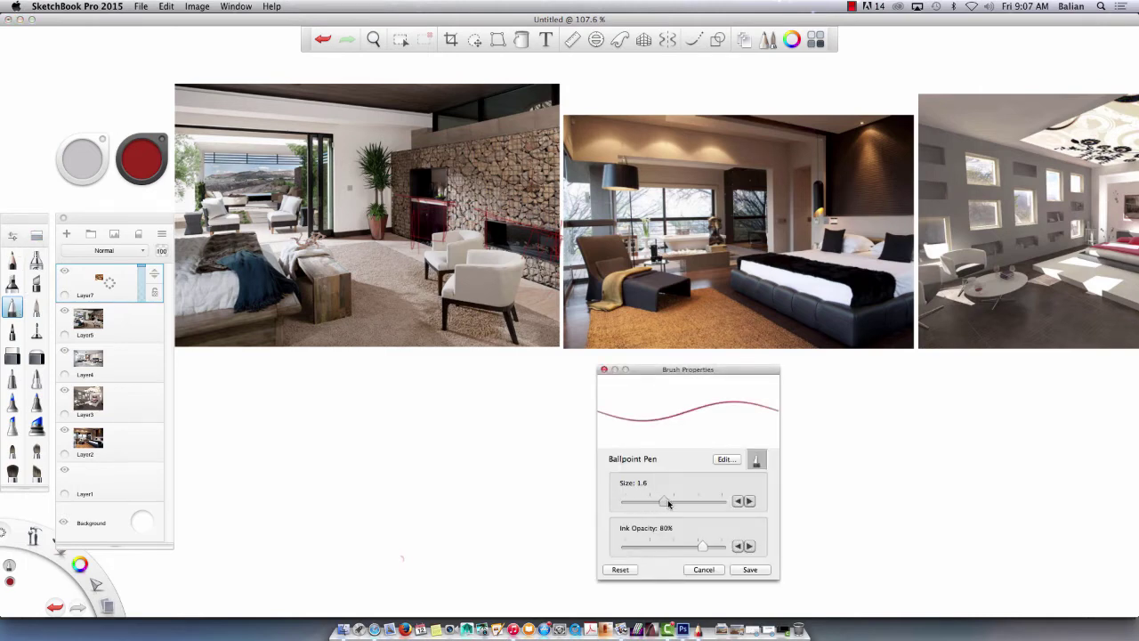
click(750, 569)
mouse_move(446, 207)
mouse_down()
mouse_move(445, 246)
mouse_move(410, 197)
mouse_up()
drag(412, 194, 416, 241)
mouse_move(484, 211)
mouse_down()
mouse_move(483, 249)
mouse_move(561, 236)
mouse_move(559, 263)
mouse_up()
mouse_move(485, 246)
mouse_down()
mouse_move(560, 262)
mouse_move(485, 215)
mouse_up()
drag(482, 211, 481, 244)
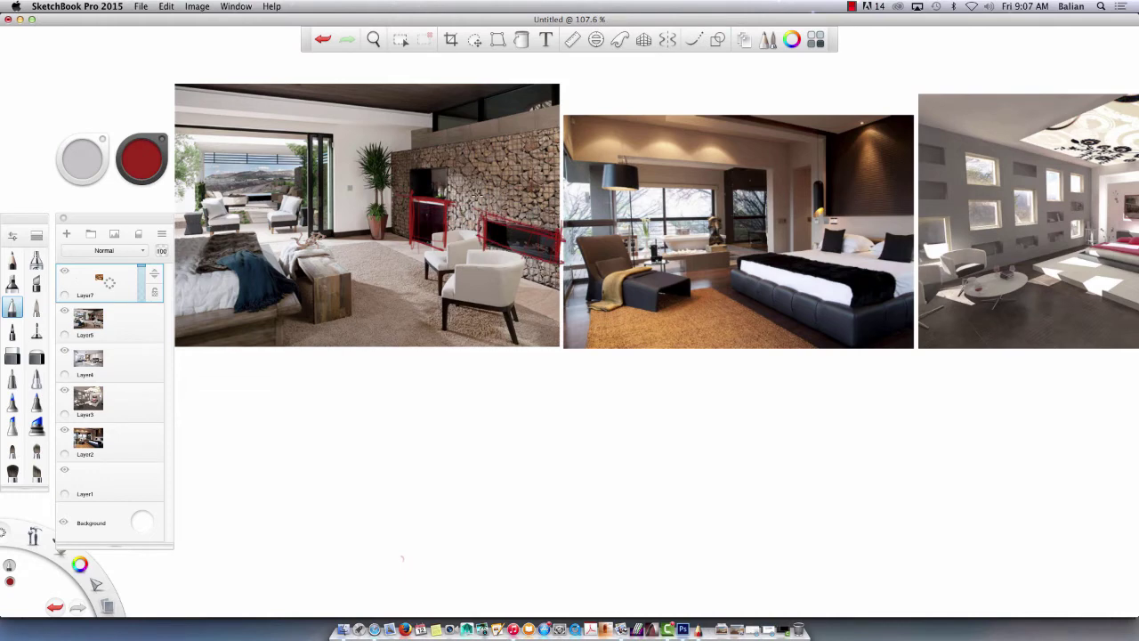
Outline the stone wall and the carpeted seating area in front of it in the first photo.
mouse_move(566, 127)
mouse_down()
mouse_move(388, 145)
mouse_move(401, 253)
mouse_move(564, 299)
mouse_up()
mouse_move(391, 219)
mouse_down()
mouse_move(279, 233)
mouse_move(267, 285)
mouse_move(290, 341)
mouse_up()
drag(554, 345, 292, 344)
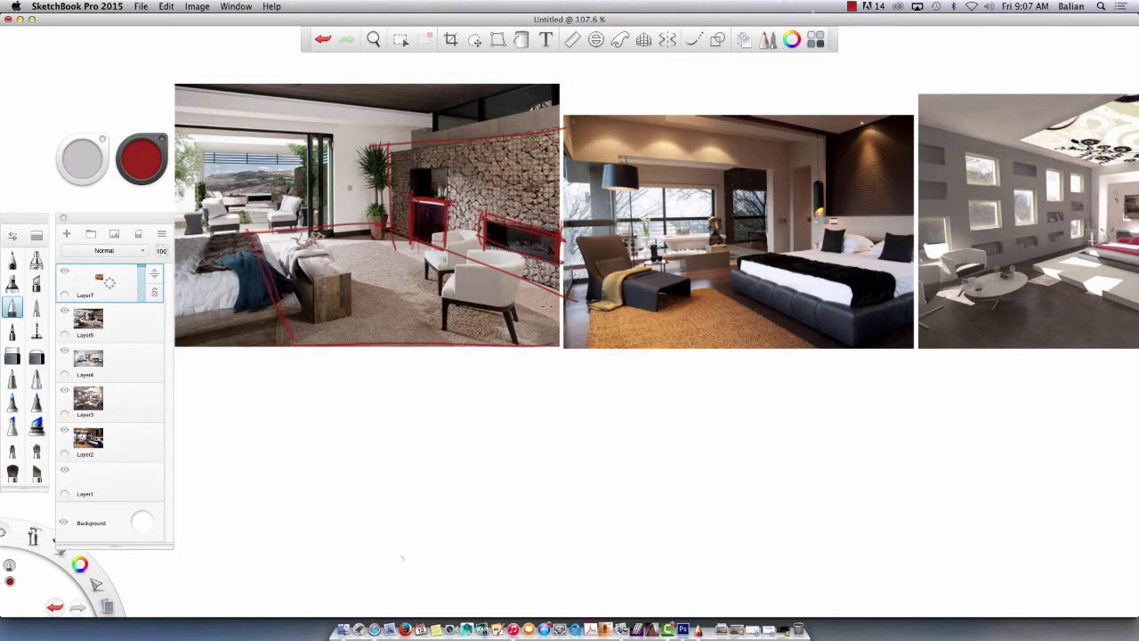
drag(555, 290, 356, 342)
Outline the outdoor patio seating in the first photo and add an arrow pointing toward the view outside.
mouse_move(187, 198)
mouse_down()
mouse_move(293, 193)
mouse_move(331, 223)
mouse_up()
mouse_move(273, 193)
mouse_down()
mouse_move(169, 198)
mouse_move(333, 223)
mouse_move(176, 237)
mouse_up()
drag(182, 188, 175, 254)
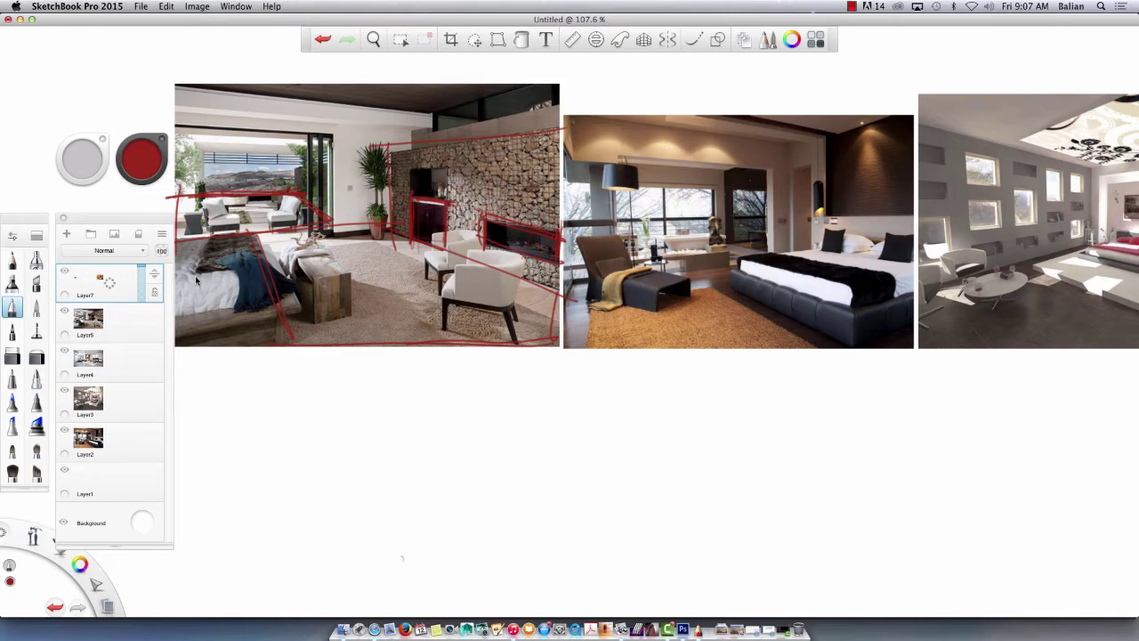
drag(260, 189, 240, 169)
Sketch a red rectangular room outline on the blank canvas below the first photo.
mouse_move(295, 470)
mouse_down()
mouse_move(404, 469)
mouse_move(403, 552)
mouse_up()
mouse_move(408, 463)
mouse_down()
mouse_move(405, 570)
mouse_move(273, 473)
mouse_move(284, 566)
mouse_up()
drag(272, 469, 273, 569)
drag(419, 566, 271, 561)
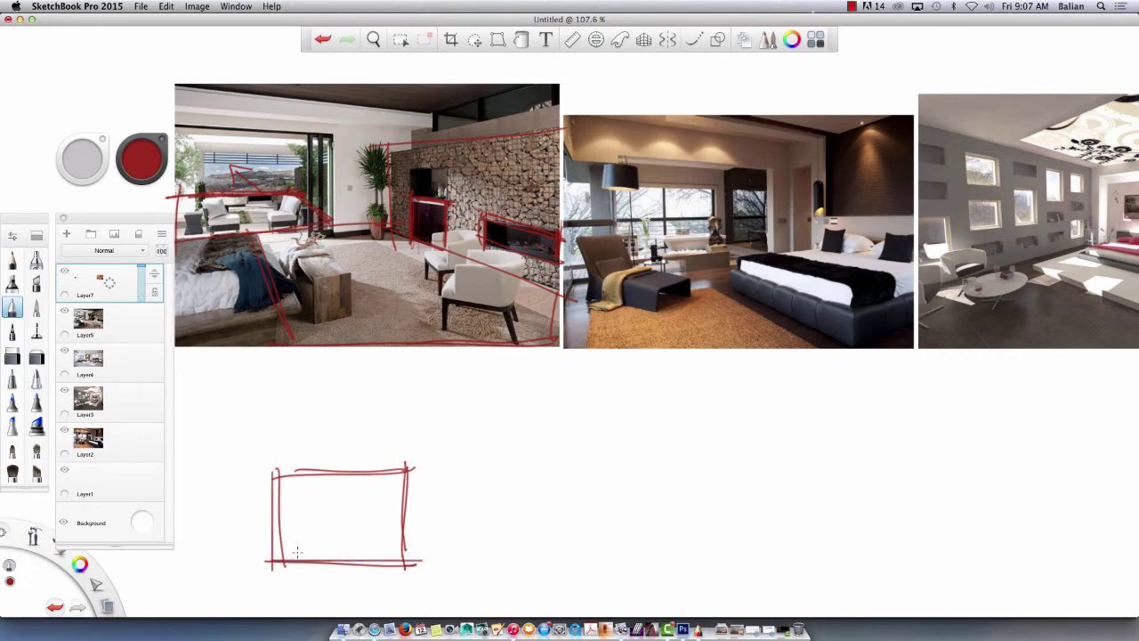
Add a shallower rectangle directly above the room sketch and handwrite a seating label inside it.
mouse_move(400, 413)
mouse_down()
mouse_move(395, 486)
mouse_move(265, 425)
mouse_move(276, 489)
mouse_up()
mouse_move(311, 435)
mouse_down()
mouse_move(303, 451)
mouse_move(354, 455)
mouse_up()
drag(351, 456, 392, 449)
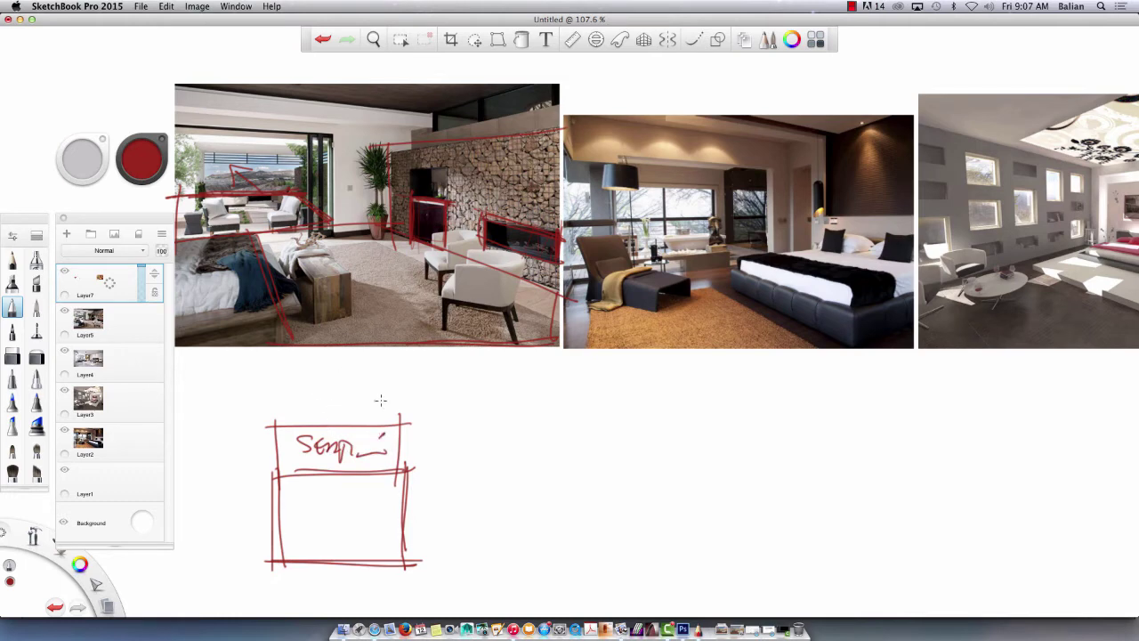
Draw a third rectangle above the labelled seating zone and enclose the whole plan sketch with outer wall lines.
drag(267, 375, 270, 436)
mouse_move(256, 377)
mouse_down()
mouse_move(403, 380)
mouse_move(408, 429)
mouse_up()
drag(414, 419, 276, 426)
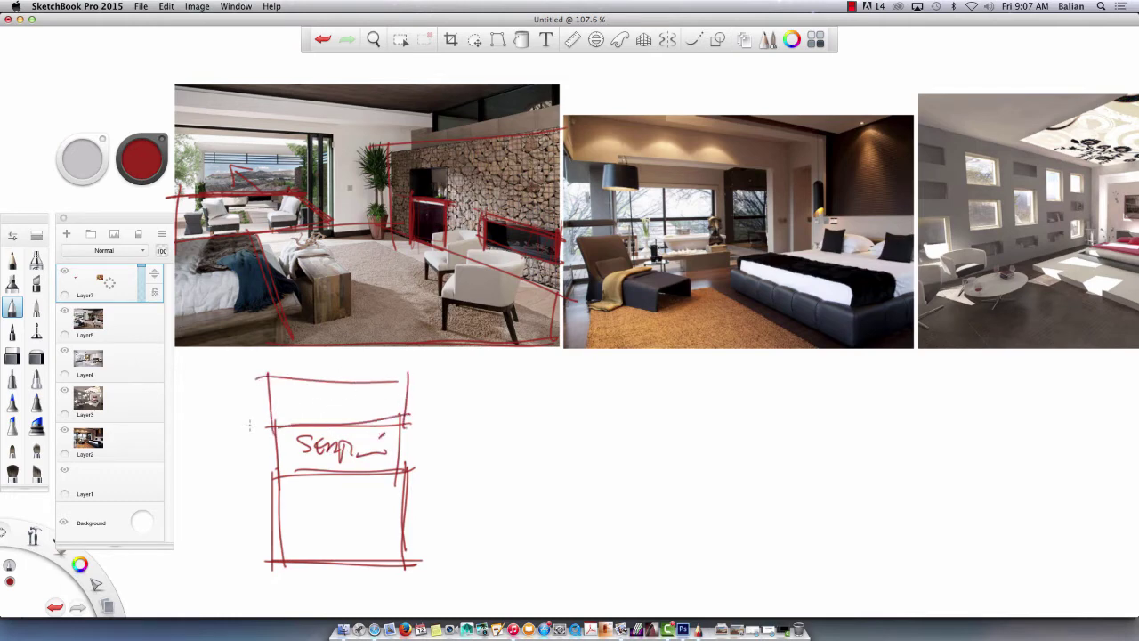
mouse_move(431, 369)
mouse_down()
mouse_move(437, 580)
mouse_move(242, 381)
mouse_move(261, 587)
mouse_up()
drag(452, 569, 197, 560)
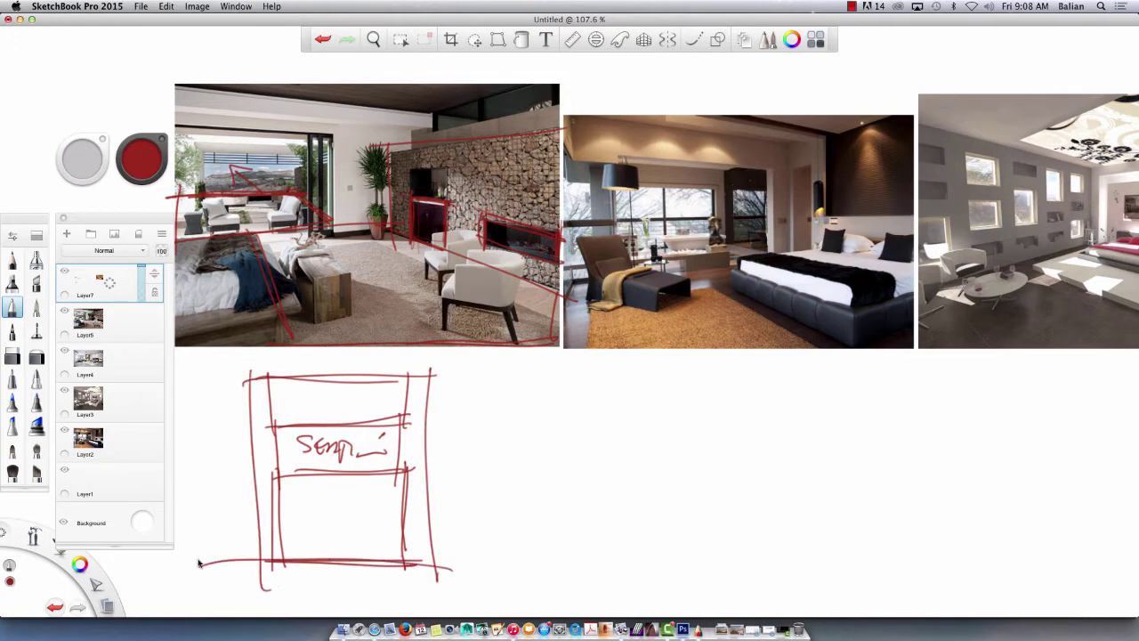
Outline the bed as a red box shape in the second photo, the one with the dark leather bed.
key(space)
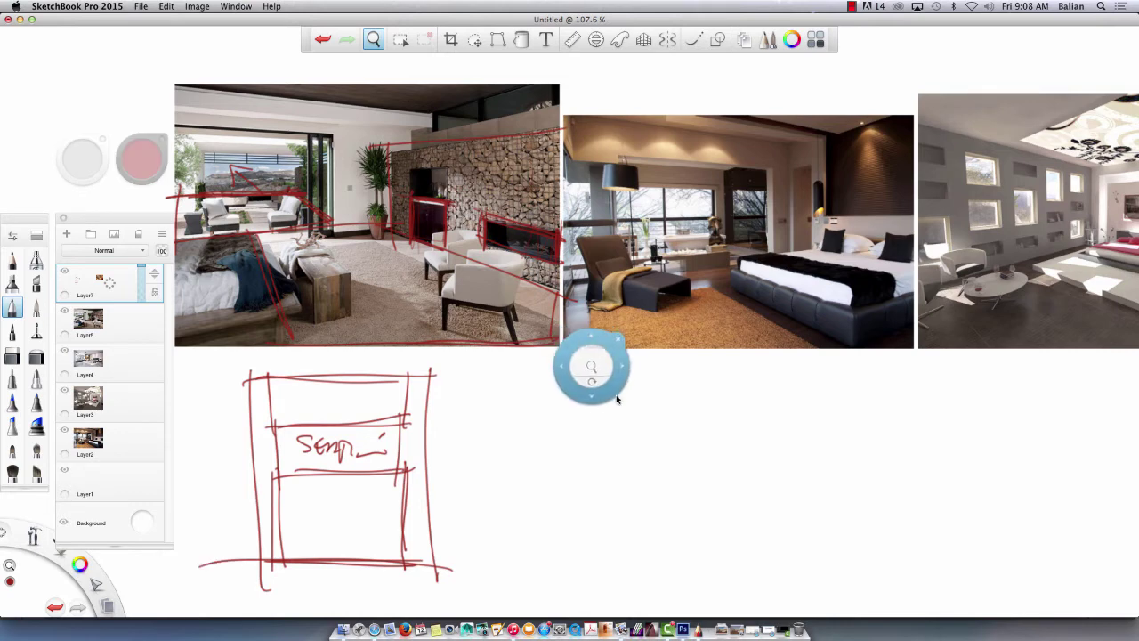
drag(603, 368, 433, 364)
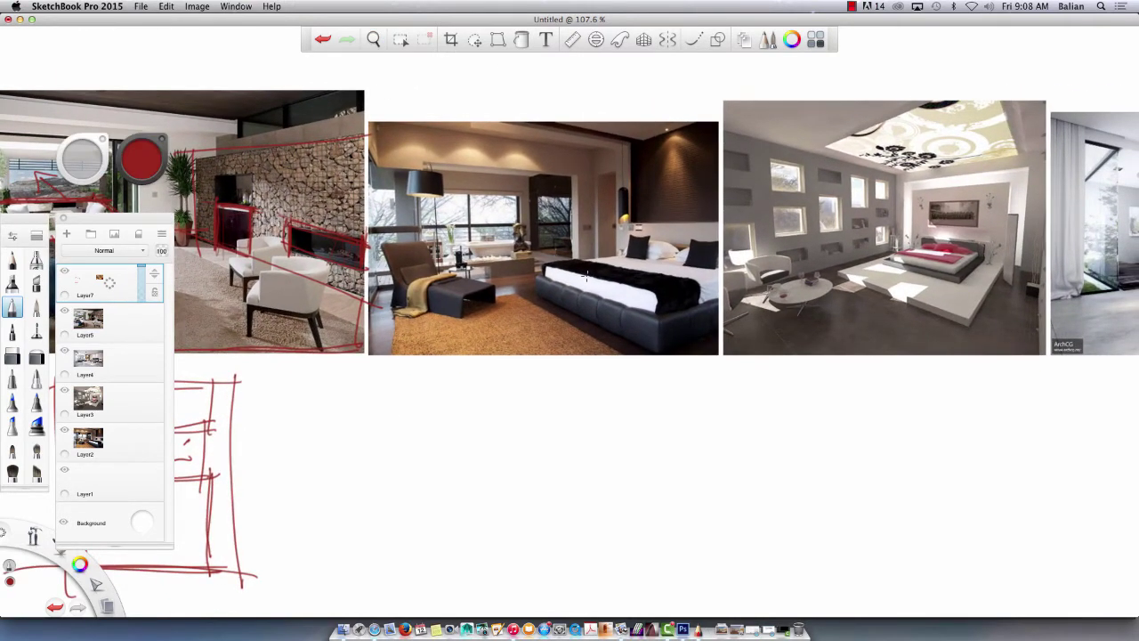
drag(640, 226, 535, 271)
drag(540, 264, 641, 308)
drag(625, 316, 741, 297)
drag(634, 242, 561, 262)
mouse_move(626, 214)
mouse_down()
mouse_move(622, 270)
mouse_move(732, 233)
mouse_up()
mouse_move(722, 215)
mouse_down()
mouse_move(712, 351)
mouse_move(655, 356)
mouse_up()
mouse_move(666, 356)
mouse_down()
mouse_move(551, 288)
mouse_move(648, 315)
mouse_move(662, 352)
mouse_up()
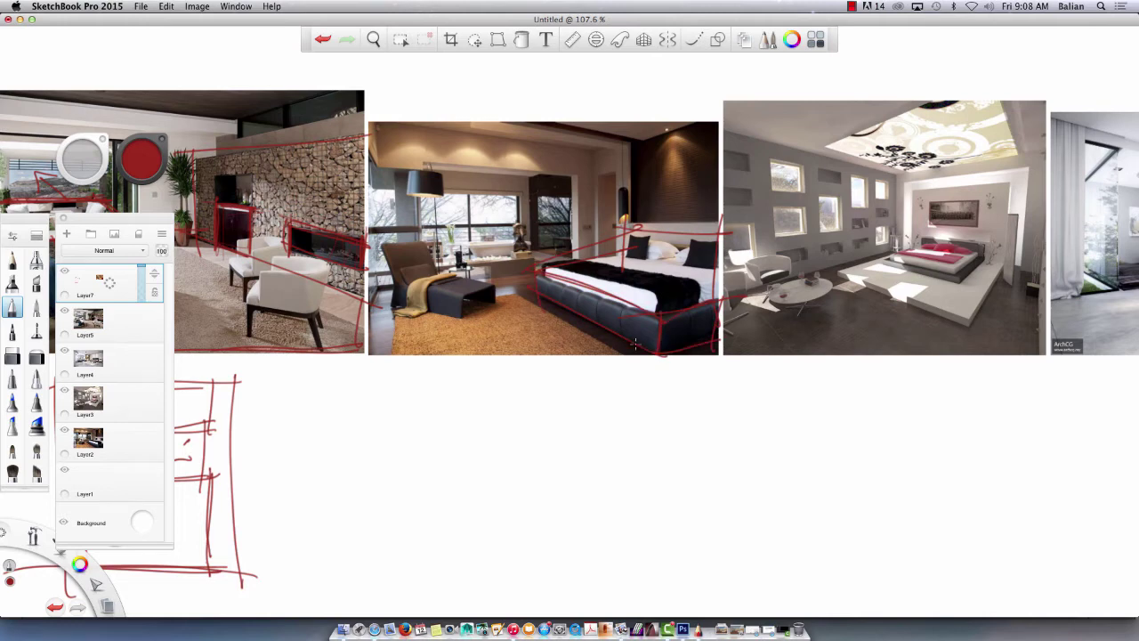
Outline the lounge floor area in the second photo and draw a double-headed arrow between the chaise and the bed.
mouse_move(577, 283)
mouse_down()
mouse_move(356, 286)
mouse_move(368, 379)
mouse_up()
drag(639, 358, 349, 356)
mouse_move(434, 283)
mouse_down()
mouse_move(370, 285)
mouse_move(372, 230)
mouse_up()
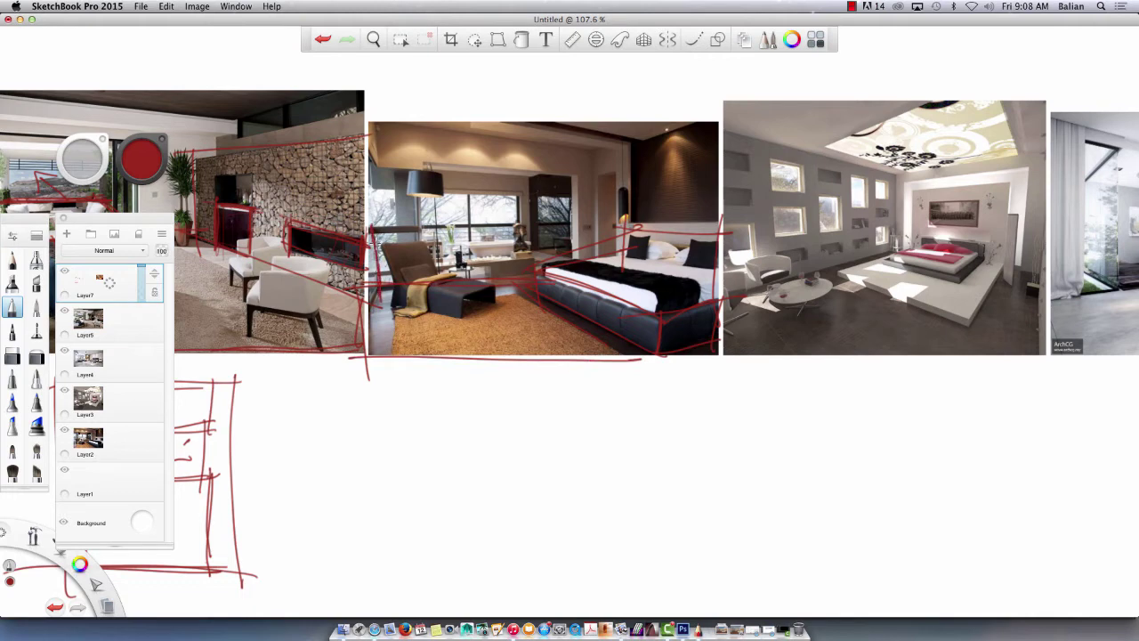
drag(532, 318, 509, 322)
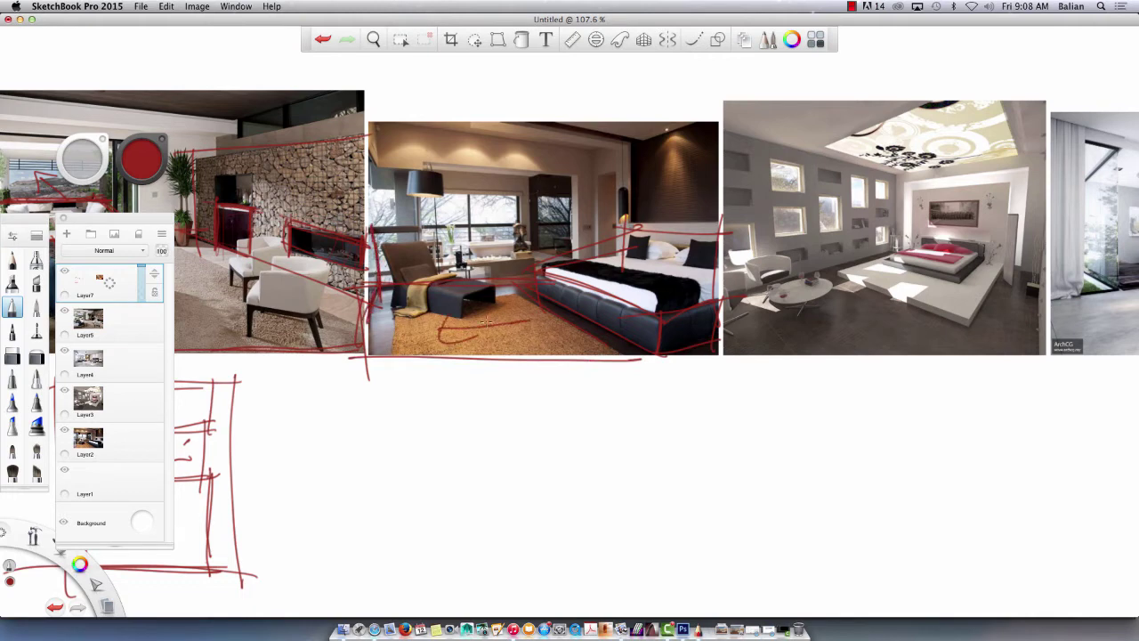
drag(485, 322, 508, 336)
Outline the raised area by the windows and the ceiling edge above it in the second photo.
drag(607, 251, 599, 248)
mouse_move(515, 233)
mouse_down()
mouse_move(365, 240)
mouse_move(382, 160)
mouse_up()
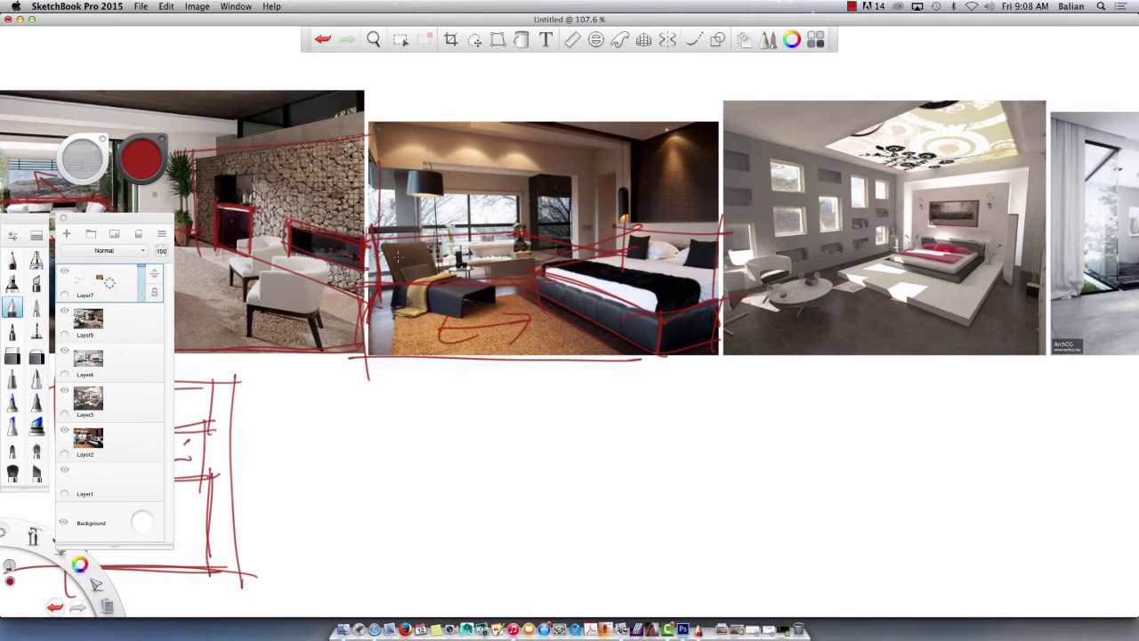
mouse_move(623, 249)
mouse_down()
mouse_move(623, 135)
mouse_move(388, 93)
mouse_up()
drag(647, 146, 343, 114)
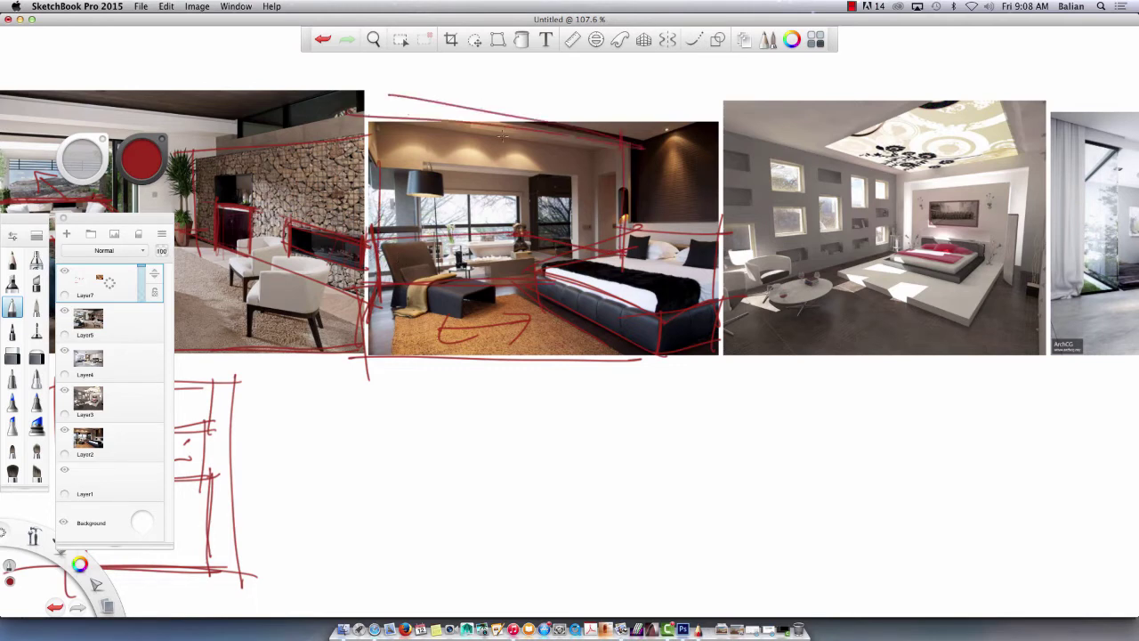
Close the outline of the raised window area in the second photo along its ceiling edge and far side.
mouse_move(623, 253)
mouse_down()
mouse_move(624, 142)
mouse_move(376, 105)
mouse_up()
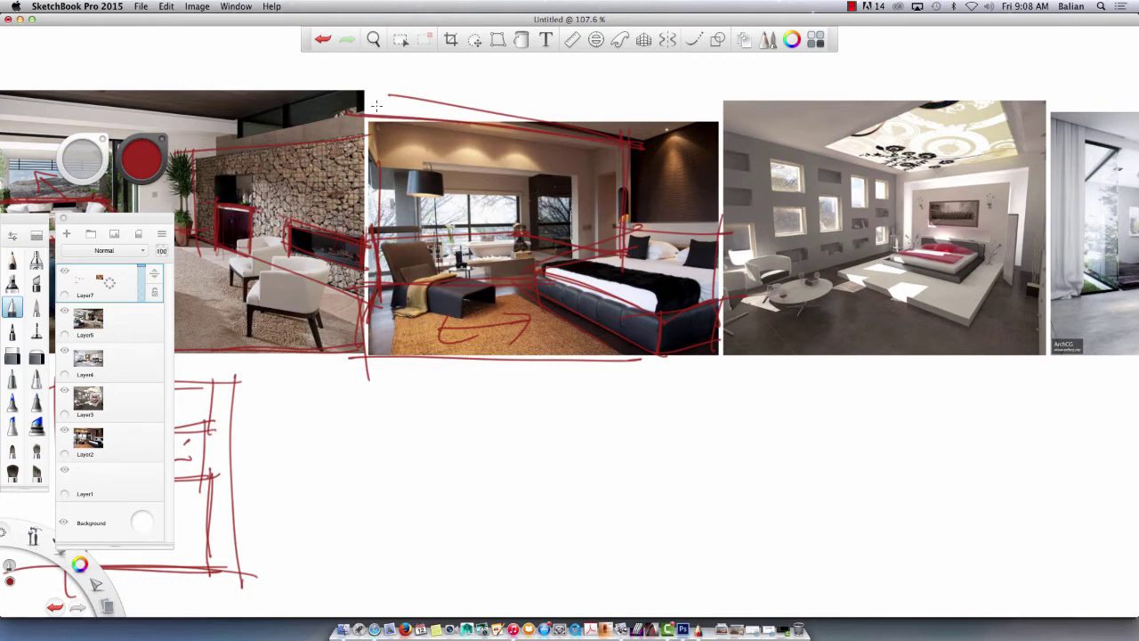
drag(378, 109, 370, 217)
Draw a roughly square room on the blank canvas below the second photo and handwrite "BED" inside it.
drag(649, 449, 648, 562)
drag(655, 456, 437, 453)
drag(458, 447, 471, 585)
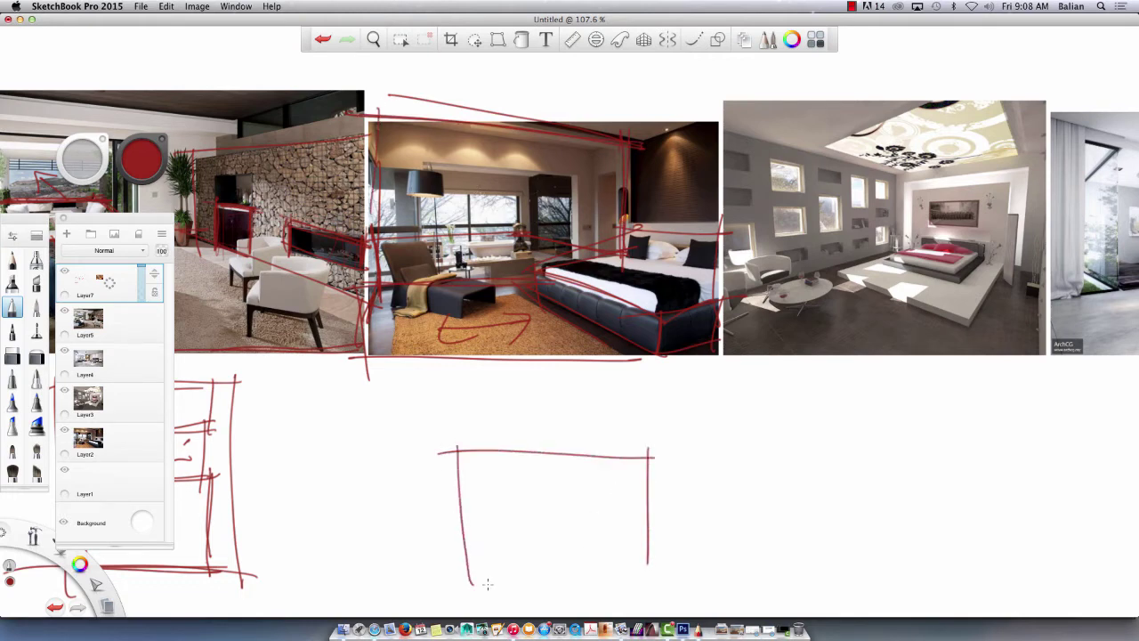
drag(655, 582, 440, 587)
mouse_move(519, 485)
mouse_down()
mouse_move(534, 521)
mouse_move(568, 529)
mouse_up()
Add a shallower rectangle directly above the bed zone and handwrite "BATHROOM" inside it.
mouse_move(646, 382)
mouse_down()
mouse_move(645, 416)
mouse_move(570, 383)
mouse_move(436, 386)
mouse_up()
drag(451, 361, 449, 458)
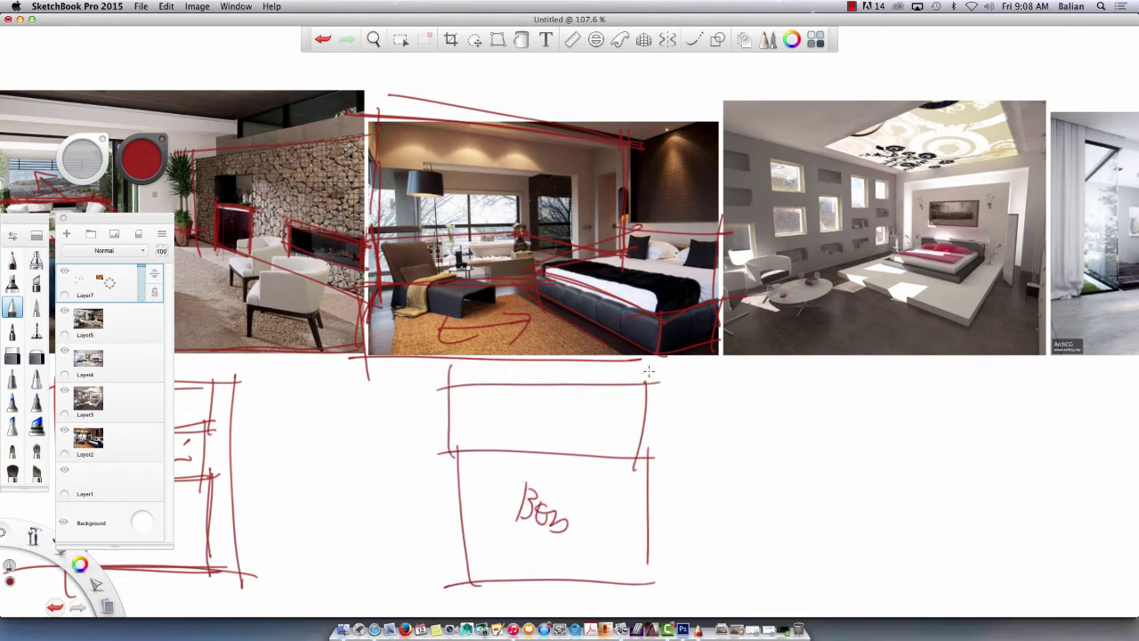
drag(644, 370, 639, 466)
mouse_move(666, 372)
mouse_down()
mouse_move(643, 411)
mouse_move(473, 381)
mouse_move(498, 399)
mouse_move(489, 429)
mouse_up()
mouse_move(490, 396)
mouse_down()
mouse_move(500, 424)
mouse_move(515, 395)
mouse_move(530, 392)
mouse_up()
mouse_move(524, 397)
mouse_down()
mouse_move(526, 422)
mouse_move(547, 406)
mouse_up()
mouse_move(548, 410)
mouse_down()
mouse_move(609, 417)
mouse_move(550, 421)
mouse_move(610, 435)
mouse_up()
Double the outer walls around the bathroom and bed zones of the plan sketch.
drag(448, 366, 463, 579)
drag(641, 381, 645, 560)
drag(655, 559, 464, 574)
drag(666, 378, 607, 381)
drag(512, 378, 432, 385)
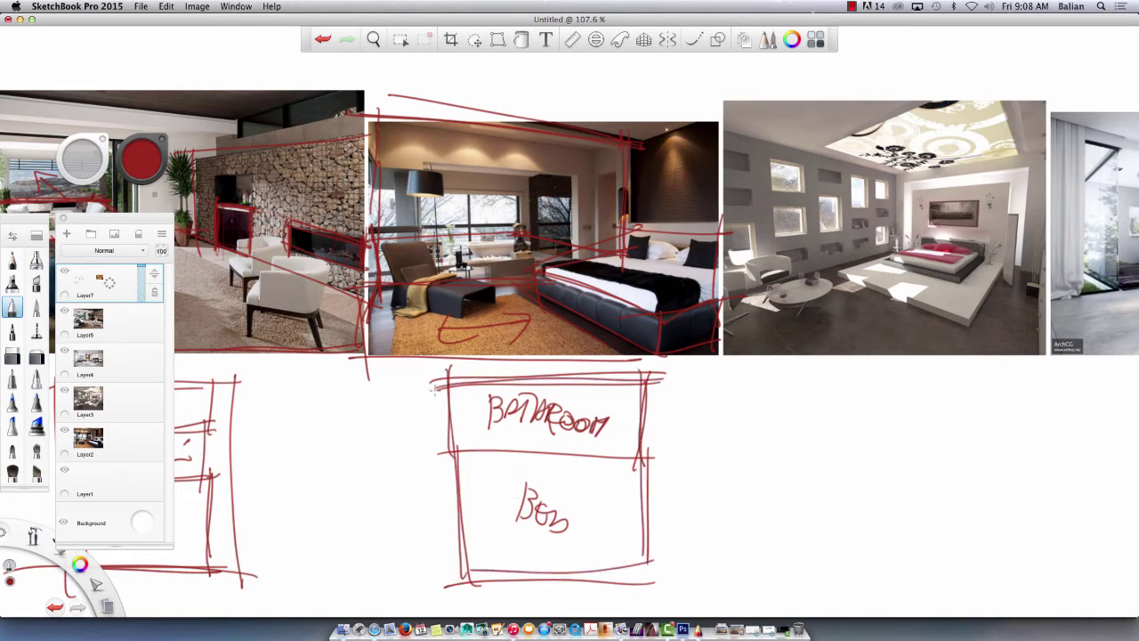
Split the bed zone with a vertical line, hatch it diagonally and draw an arrow from it into the bathroom.
key(space)
drag(558, 451, 554, 594)
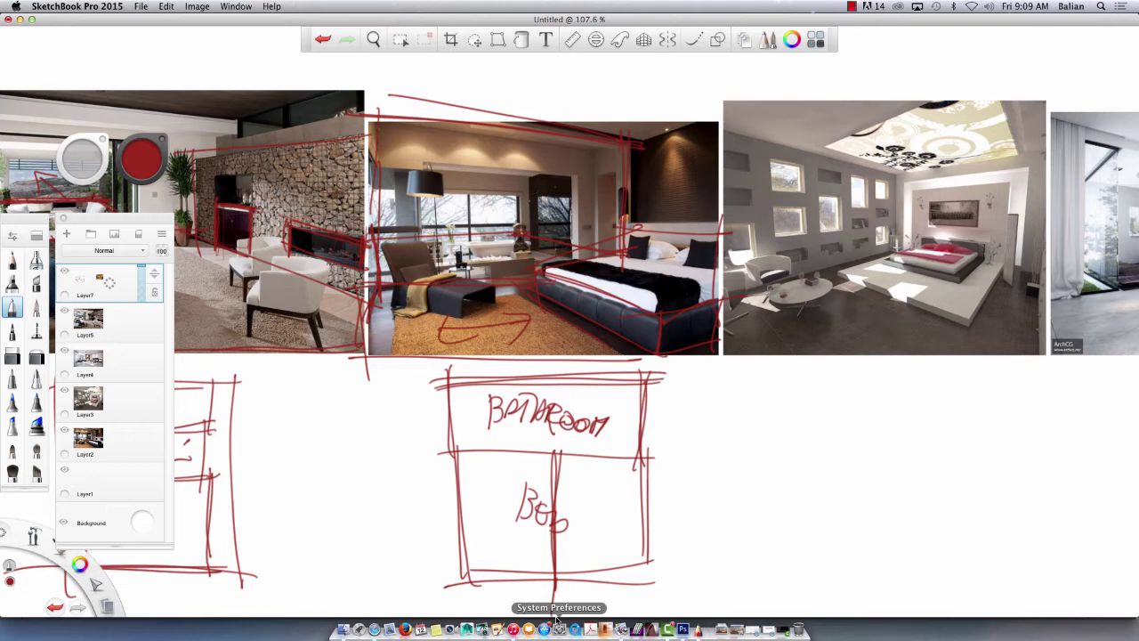
mouse_move(650, 454)
mouse_down()
mouse_move(583, 562)
mouse_move(467, 514)
mouse_up()
mouse_move(593, 495)
mouse_down()
mouse_move(593, 429)
mouse_move(579, 445)
mouse_move(611, 449)
mouse_move(588, 436)
mouse_up()
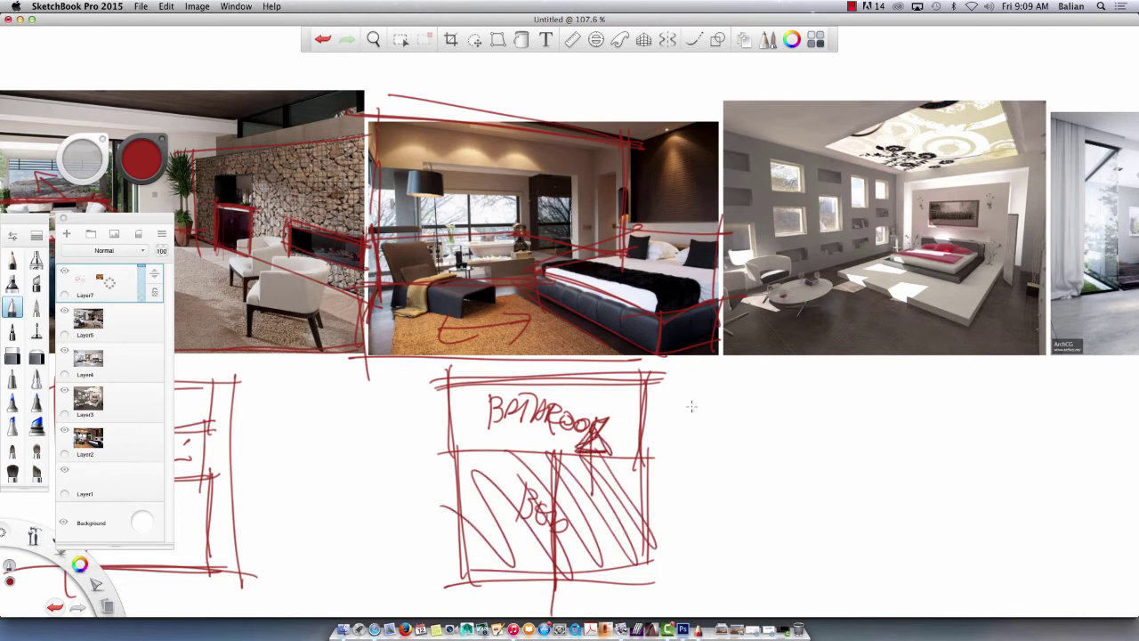
Handwrite "CLOSET" beside the bathroom and enclose it in a tall outline attached to the plan's side.
mouse_move(683, 405)
mouse_down()
mouse_move(681, 427)
mouse_move(702, 419)
mouse_move(735, 451)
mouse_up()
drag(729, 435, 753, 436)
drag(737, 438, 732, 465)
drag(663, 372, 774, 457)
mouse_move(659, 385)
mouse_down()
mouse_move(656, 492)
mouse_move(741, 538)
mouse_move(643, 379)
mouse_up()
drag(728, 379, 737, 556)
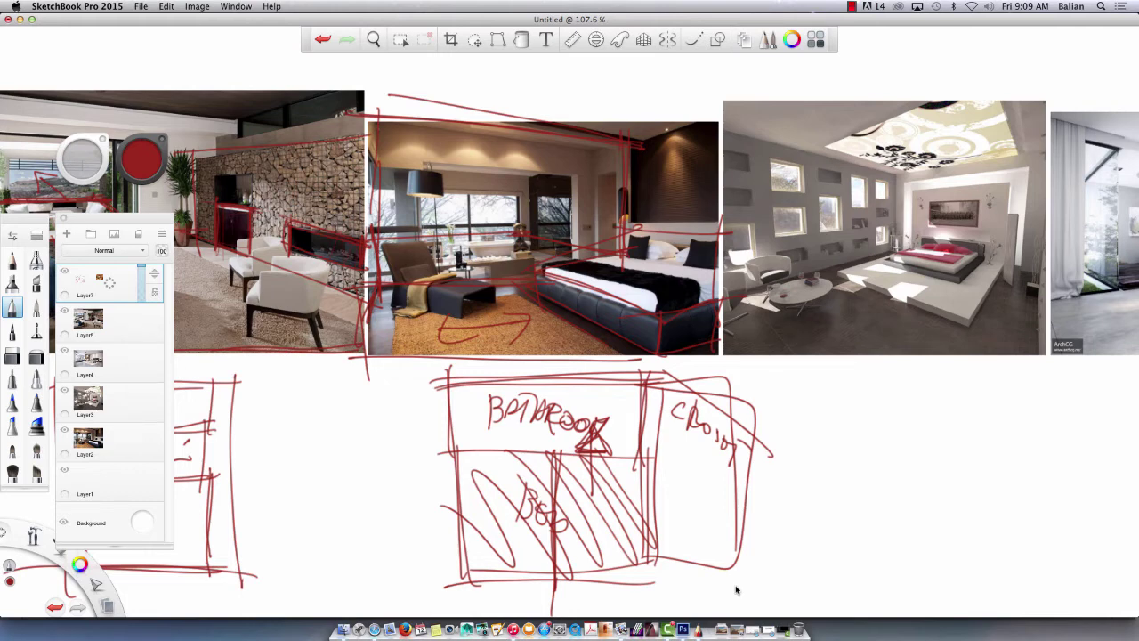
Divide the closet strip into two boxes, hatching the upper one and outlining the lower one.
drag(746, 449, 667, 441)
drag(672, 374, 674, 452)
mouse_move(663, 386)
mouse_down()
mouse_move(730, 380)
mouse_move(732, 453)
mouse_up()
mouse_move(730, 378)
mouse_down()
mouse_move(720, 420)
mouse_move(696, 398)
mouse_move(678, 419)
mouse_move(740, 447)
mouse_move(669, 570)
mouse_up()
drag(662, 559, 741, 556)
mouse_move(735, 445)
mouse_down()
mouse_move(738, 570)
mouse_move(682, 518)
mouse_up()
drag(684, 518, 685, 450)
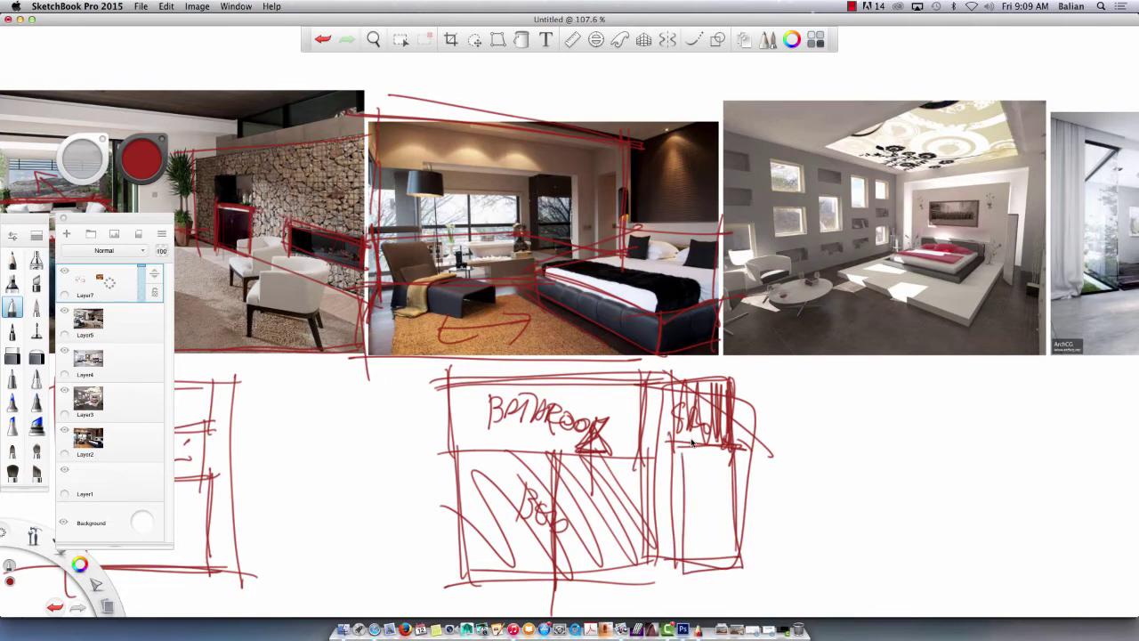
Outline the square windows on the grey side wall of the third photo in red.
drag(597, 432, 279, 417)
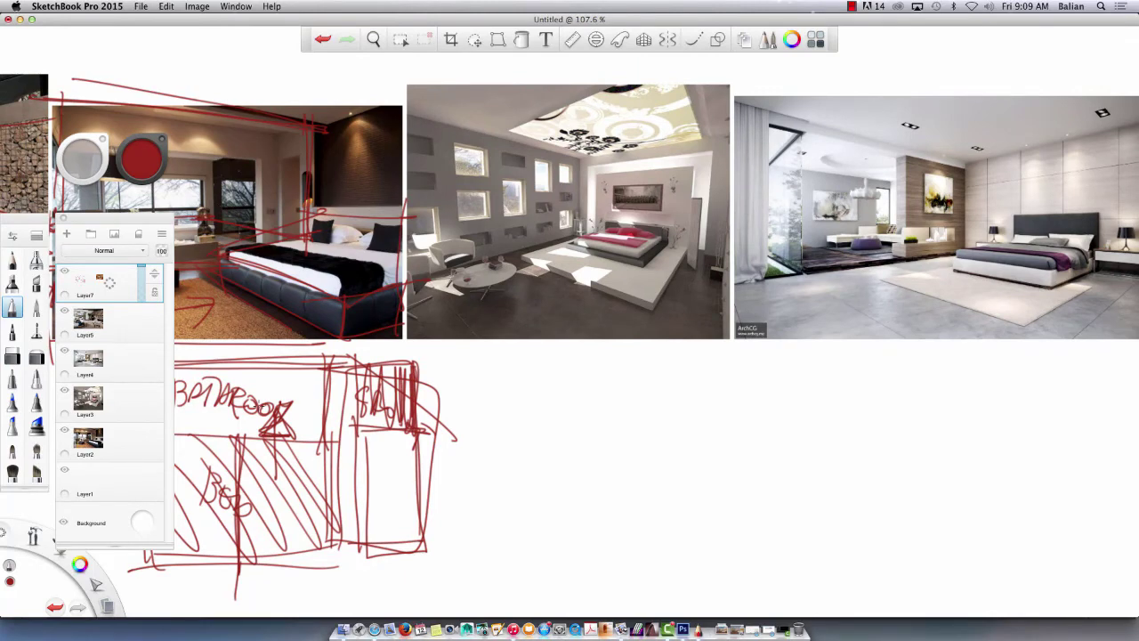
drag(534, 154, 535, 192)
mouse_move(526, 153)
mouse_down()
mouse_move(553, 160)
mouse_move(553, 192)
mouse_up()
mouse_move(486, 149)
mouse_down()
mouse_move(489, 189)
mouse_move(450, 149)
mouse_up()
mouse_move(456, 146)
mouse_down()
mouse_move(457, 182)
mouse_move(493, 182)
mouse_up()
drag(486, 194, 487, 224)
mouse_move(450, 197)
mouse_down()
mouse_move(492, 197)
mouse_move(459, 224)
mouse_up()
drag(461, 224, 491, 225)
drag(502, 175, 504, 222)
mouse_move(502, 180)
mouse_down()
mouse_move(529, 178)
mouse_move(530, 223)
mouse_up()
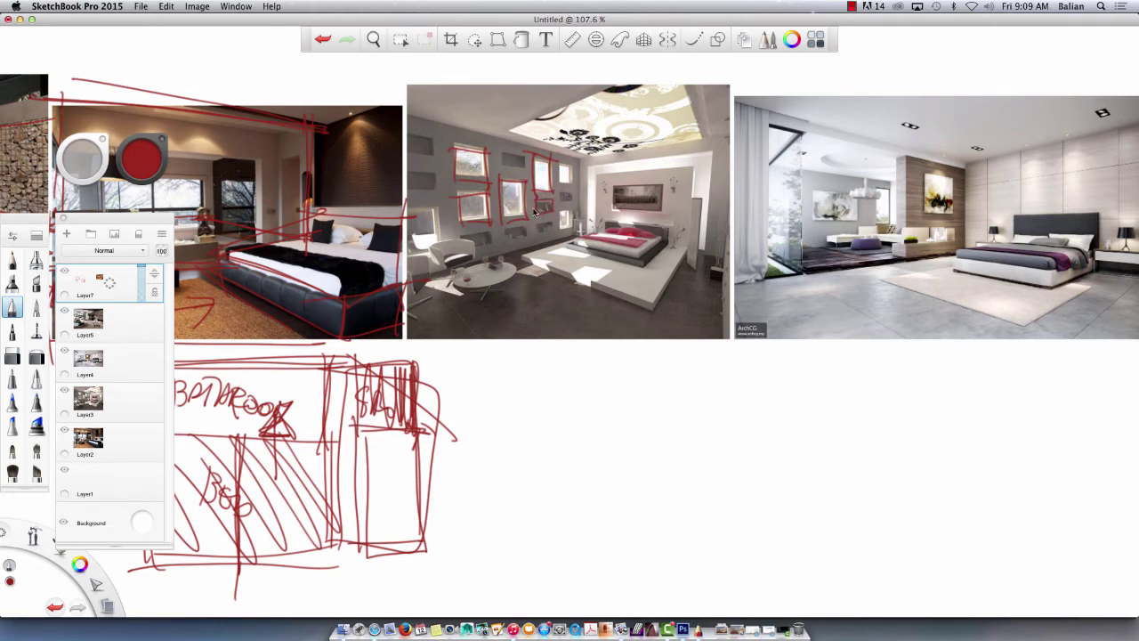
Outline the bed and the framed wall recess behind its headboard in the third photo.
drag(561, 244, 636, 270)
drag(631, 272, 681, 226)
mouse_move(602, 222)
mouse_down()
mouse_move(560, 248)
mouse_move(625, 259)
mouse_up()
drag(601, 167, 607, 231)
drag(595, 178, 690, 169)
mouse_move(690, 176)
mouse_down()
mouse_move(679, 262)
mouse_move(597, 176)
mouse_up()
drag(603, 167, 594, 241)
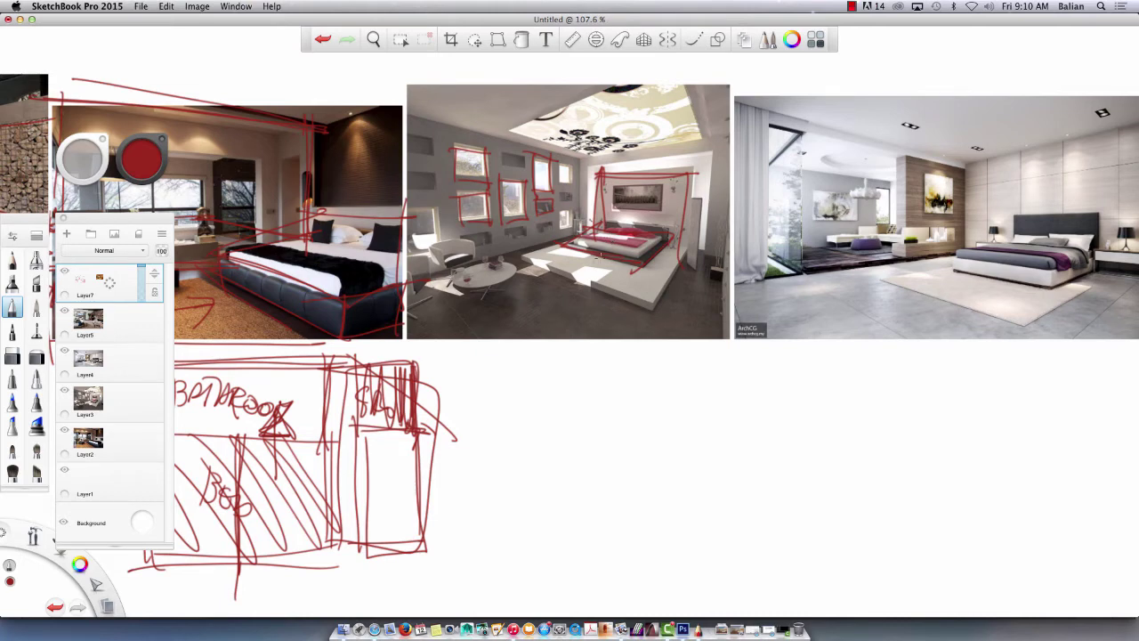
Draw arrows from the bed across the floor of the third photo and mark the photo's side wall edge.
drag(609, 259, 467, 345)
drag(487, 307, 477, 341)
drag(469, 344, 537, 328)
drag(646, 291, 663, 338)
mouse_move(647, 310)
mouse_down()
mouse_move(662, 338)
mouse_move(667, 312)
mouse_up()
drag(583, 249, 500, 270)
drag(514, 257, 500, 273)
drag(500, 273, 543, 276)
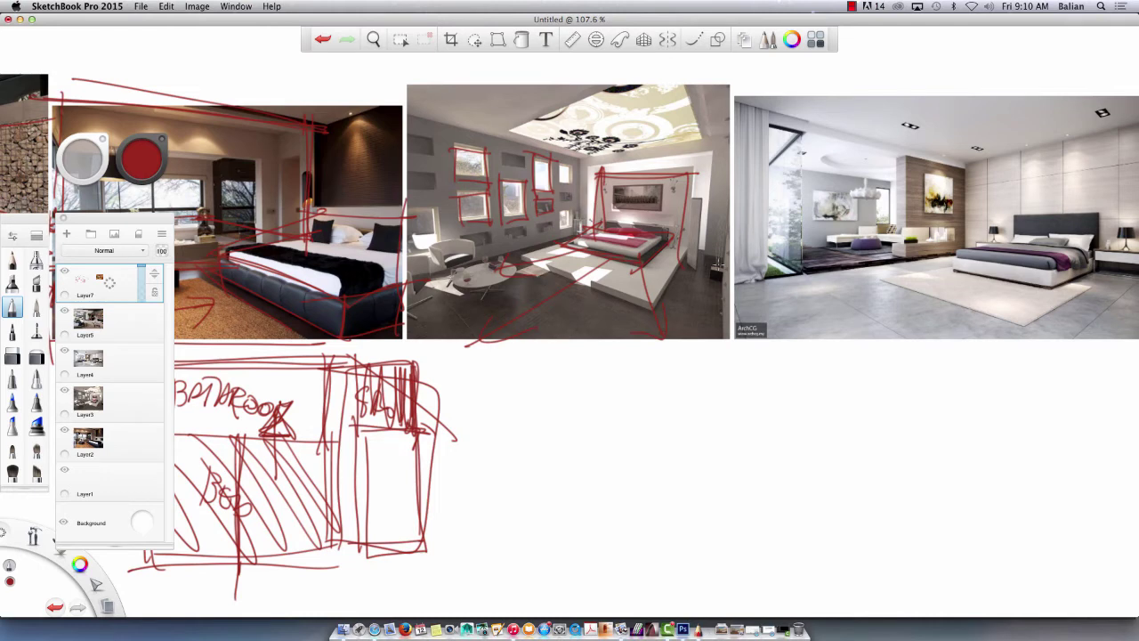
drag(736, 158, 723, 268)
drag(719, 257, 737, 155)
Sketch a rectangular room plan below the third photo, with a bed against one wall and lines along two other walls.
mouse_move(713, 398)
mouse_down()
mouse_move(707, 536)
mouse_move(527, 402)
mouse_move(518, 543)
mouse_move(708, 532)
mouse_up()
drag(628, 440, 721, 439)
mouse_move(609, 436)
mouse_down()
mouse_move(620, 495)
mouse_move(728, 487)
mouse_up()
drag(527, 420, 612, 420)
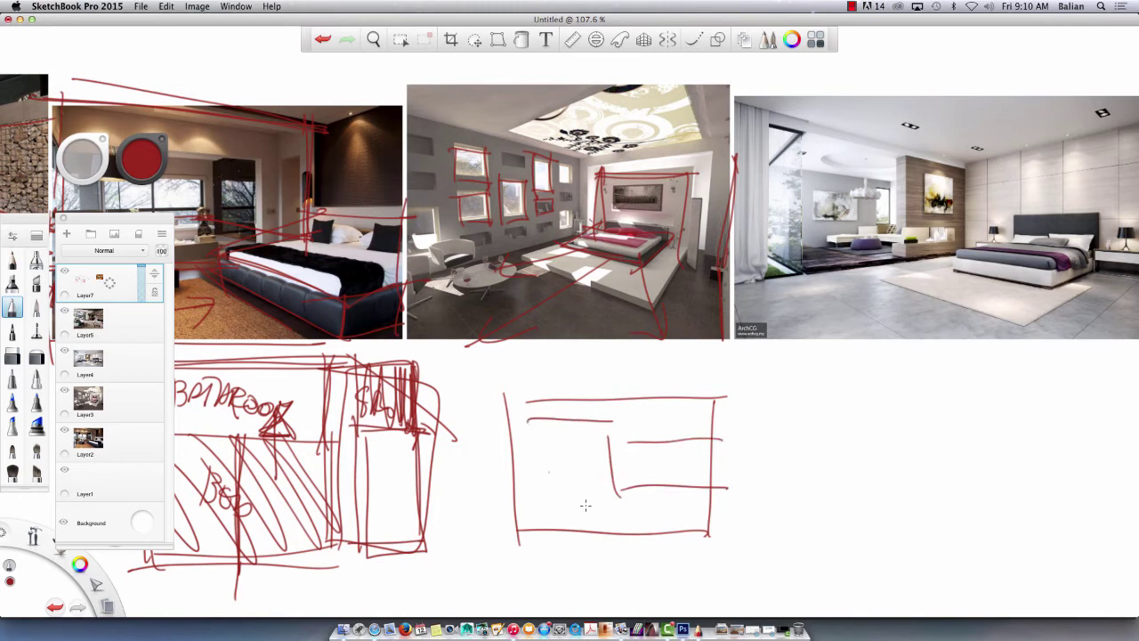
drag(634, 515, 531, 512)
drag(533, 481, 550, 536)
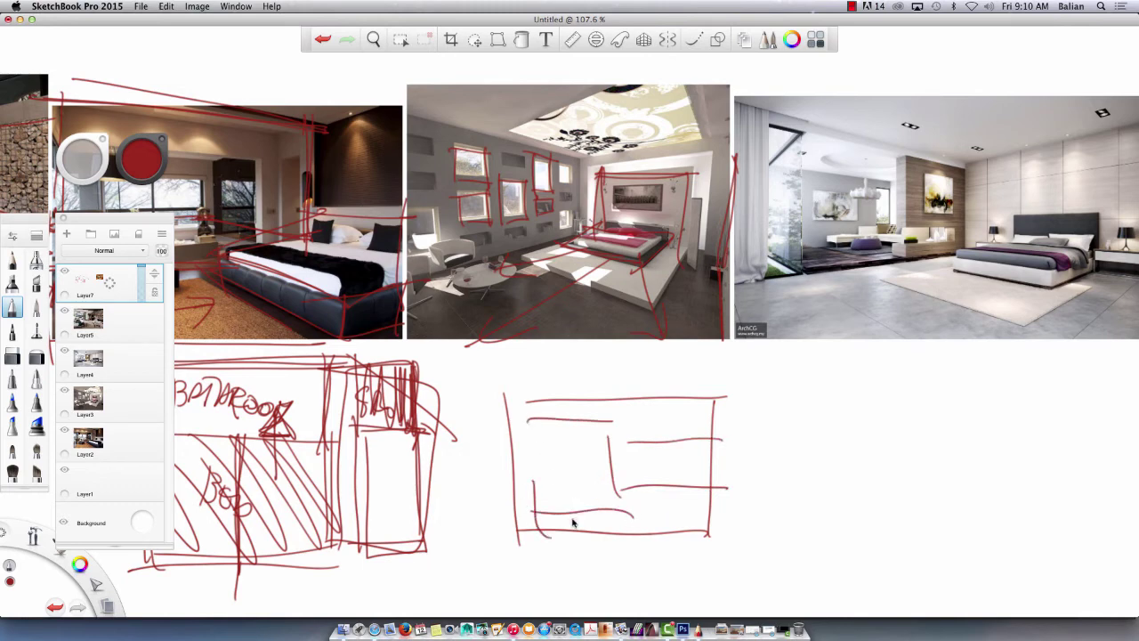
Outline the low shelf recess of the wood partition in the fourth photo, the one with the purple ottoman.
scroll(753, 412, right, 7)
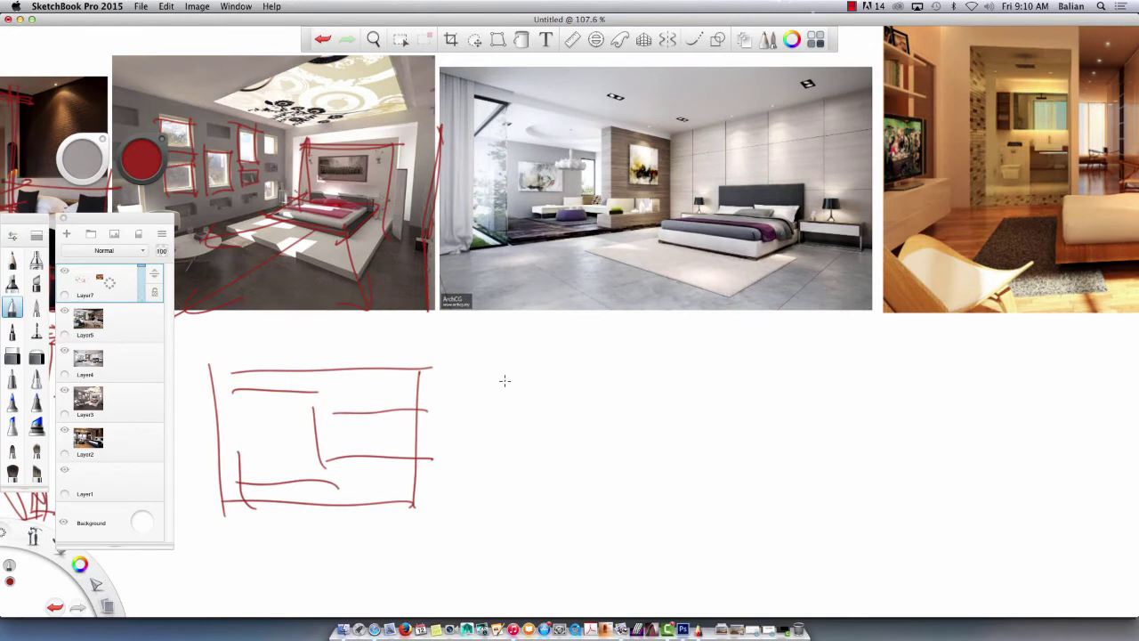
key(space)
drag(572, 265, 504, 183)
key(space)
drag(596, 181, 577, 359)
drag(733, 267, 736, 309)
mouse_move(739, 273)
mouse_down()
mouse_move(625, 281)
mouse_move(669, 304)
mouse_move(611, 306)
mouse_move(635, 338)
mouse_up()
drag(611, 306, 610, 331)
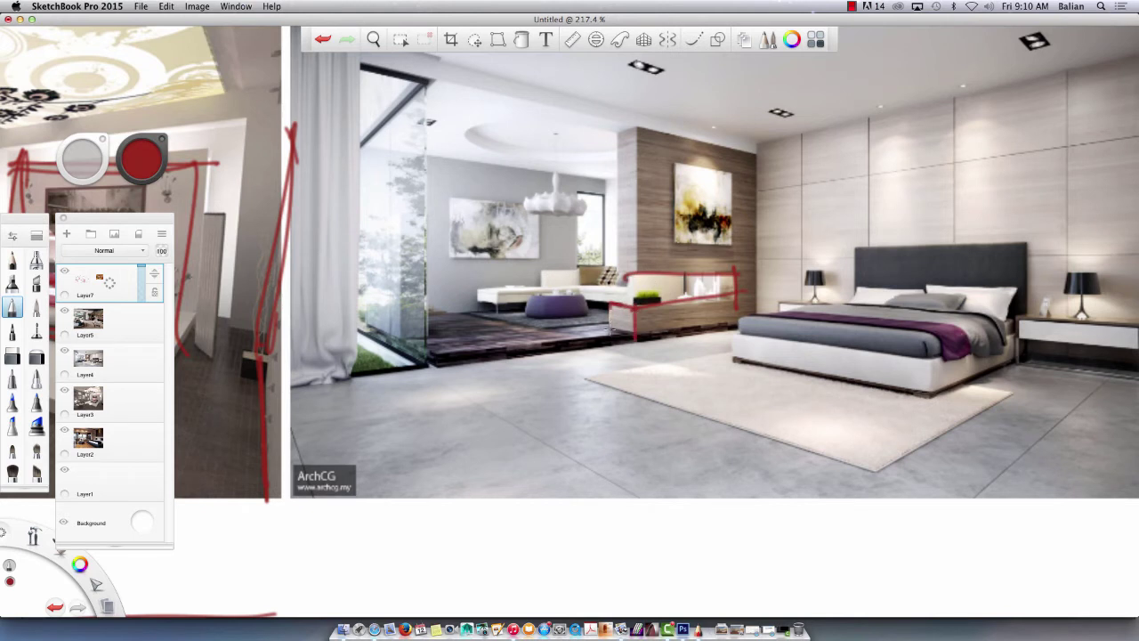
Outline the full wood partition wall in the fourth photo and hatch its narrow end face.
drag(639, 263, 616, 276)
drag(614, 118, 616, 248)
drag(638, 123, 636, 281)
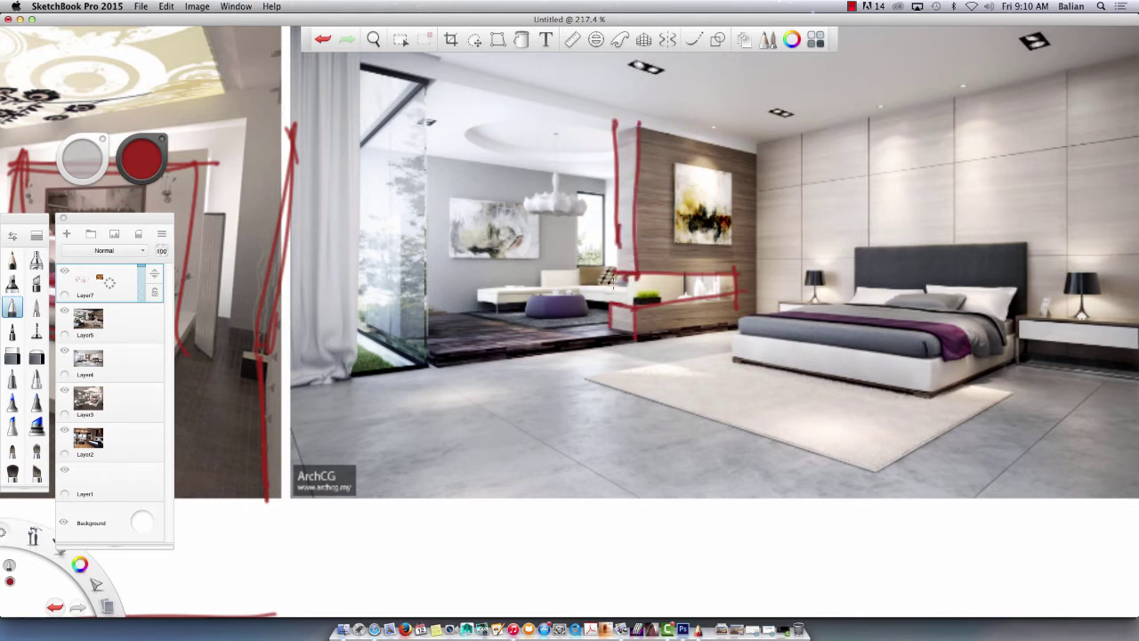
drag(616, 242, 617, 276)
drag(651, 340, 760, 322)
mouse_move(760, 148)
mouse_down()
mouse_move(758, 319)
mouse_move(642, 124)
mouse_move(611, 135)
mouse_move(639, 157)
mouse_move(612, 210)
mouse_move(637, 269)
mouse_up()
mouse_move(703, 290)
mouse_down()
mouse_move(651, 295)
mouse_move(668, 295)
mouse_up()
Label the area behind the partition "Lounge" and draw arrows from the rug towards the lounge and the near floor.
drag(748, 388, 766, 393)
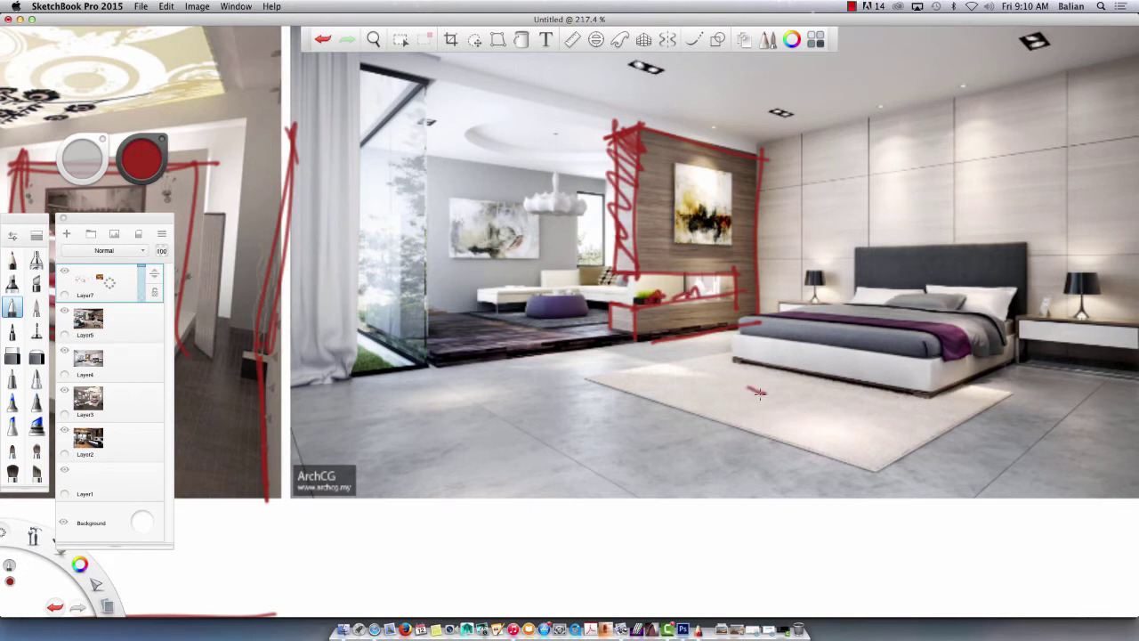
mouse_move(660, 397)
mouse_down()
mouse_move(543, 388)
mouse_move(499, 277)
mouse_move(510, 303)
mouse_up()
mouse_move(468, 216)
mouse_down()
mouse_move(496, 237)
mouse_move(578, 249)
mouse_up()
drag(600, 329, 471, 293)
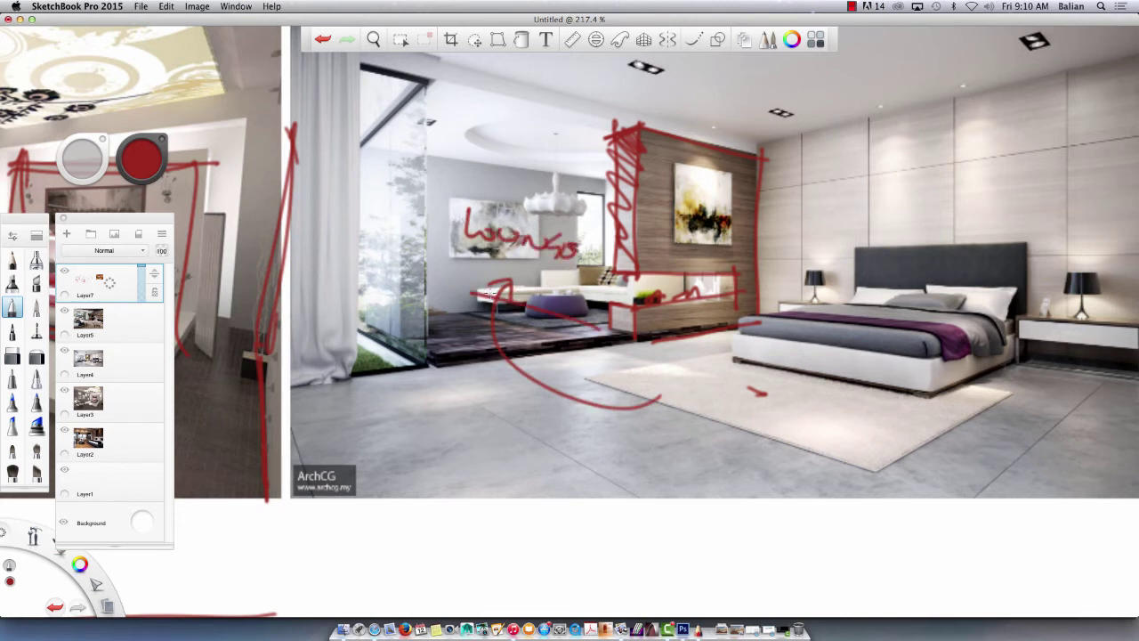
mouse_move(808, 398)
mouse_down()
mouse_move(990, 461)
mouse_move(963, 472)
mouse_up()
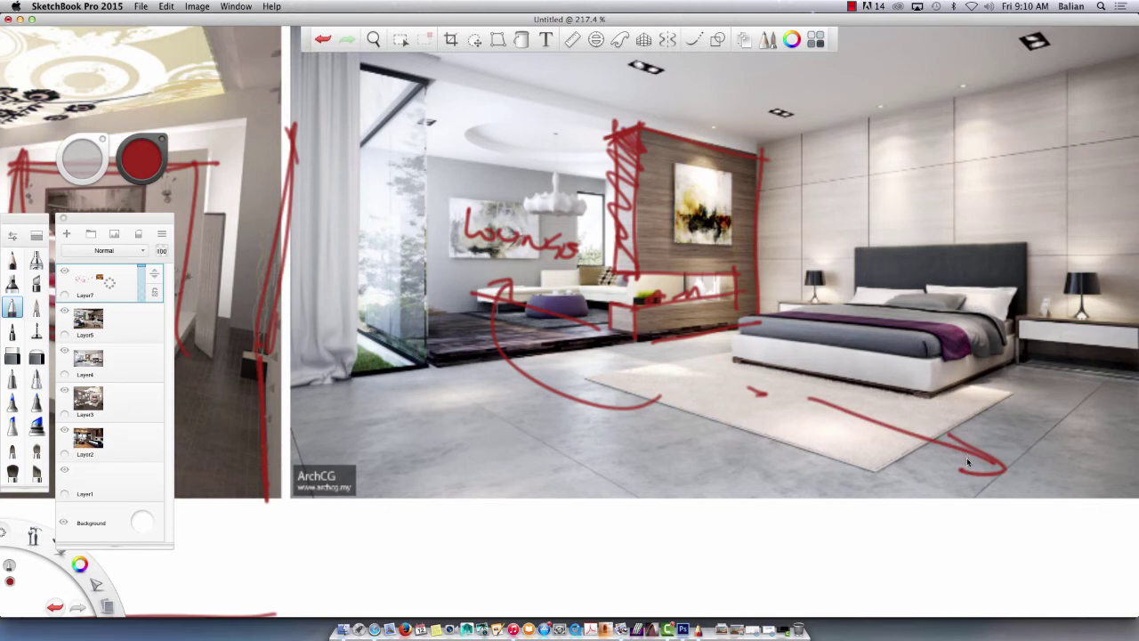
Draw a double wall line with a door opening and swing arc on the blank canvas beside the third plan sketch.
key(space)
drag(536, 431, 583, 424)
key(space)
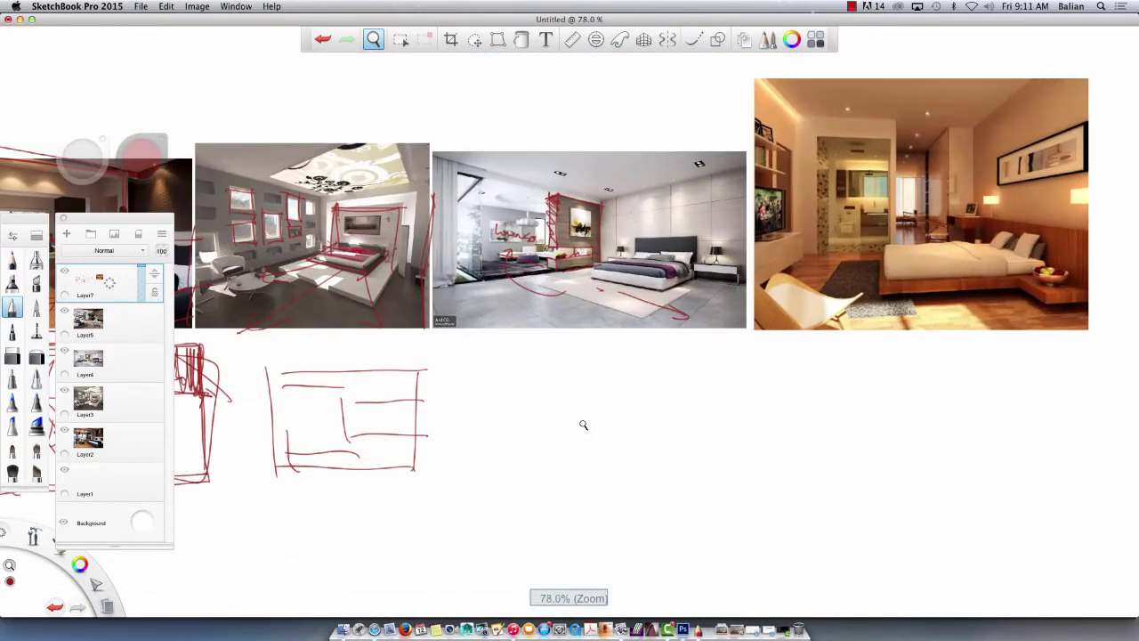
key(space)
mouse_move(522, 457)
mouse_down()
mouse_move(666, 297)
mouse_move(667, 315)
mouse_move(683, 305)
mouse_move(513, 180)
mouse_up()
key(space)
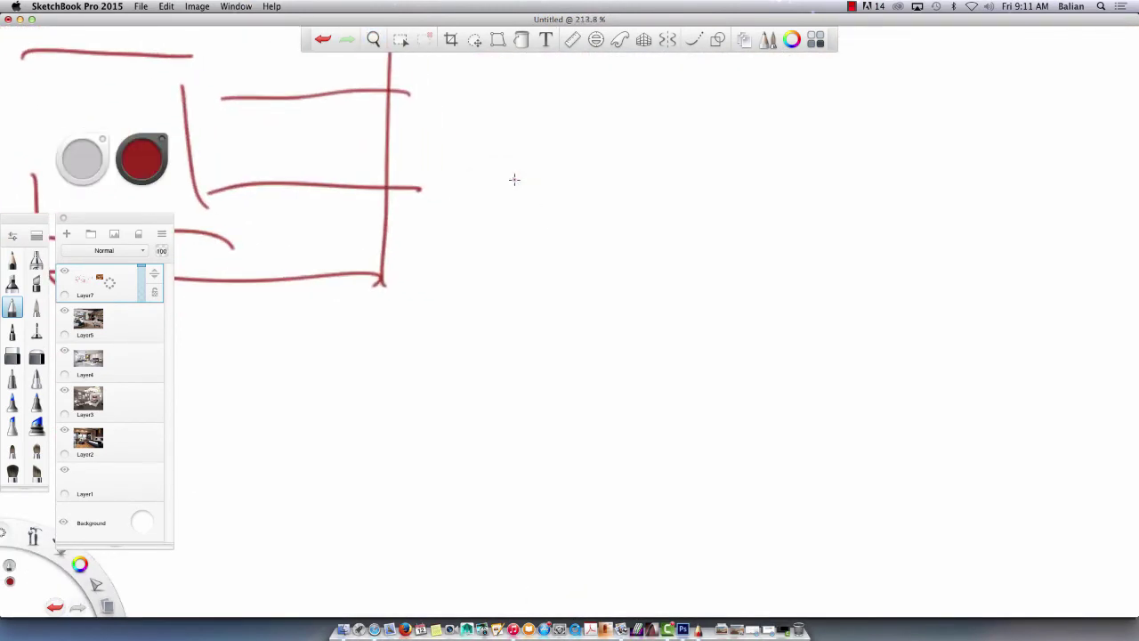
mouse_move(899, 164)
mouse_down()
mouse_move(562, 165)
mouse_move(617, 181)
mouse_move(549, 183)
mouse_up()
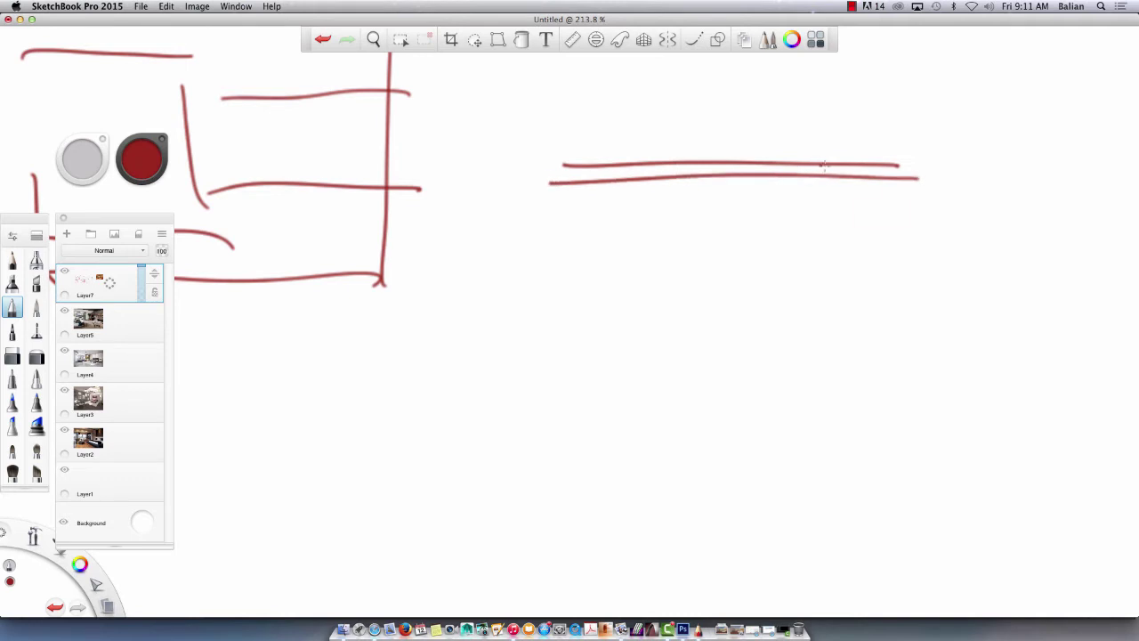
drag(827, 160, 827, 186)
drag(701, 156, 702, 191)
drag(818, 178, 817, 272)
drag(710, 182, 817, 271)
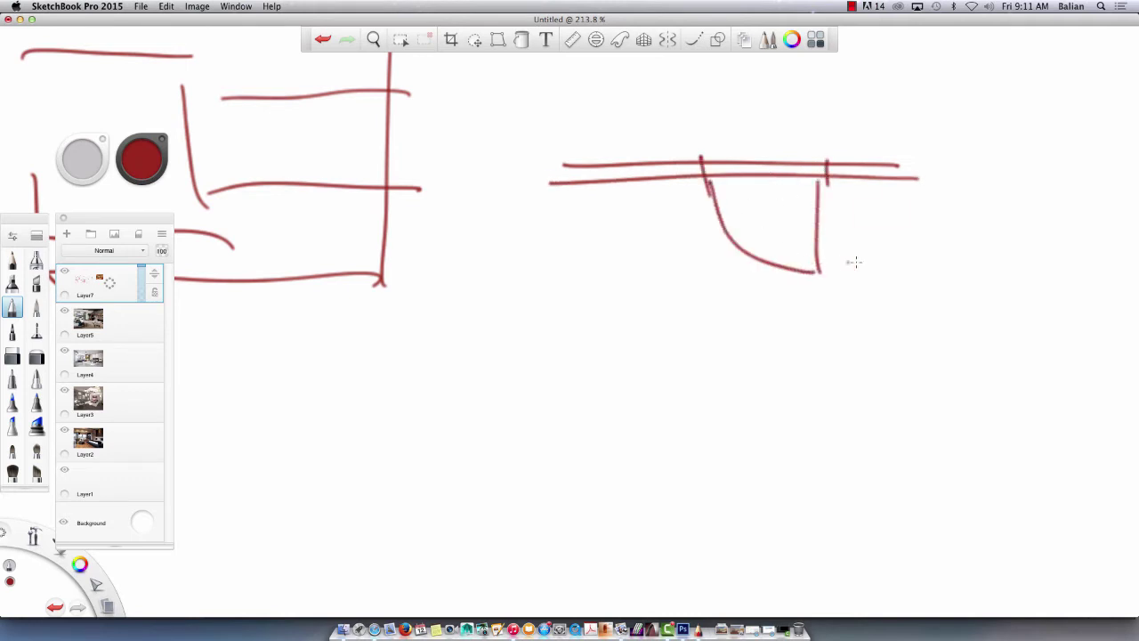
Draw the room's remaining walls below the door and attach a smaller rectangle to its side.
mouse_move(917, 182)
mouse_down()
mouse_move(909, 441)
mouse_move(628, 410)
mouse_up()
drag(619, 212, 635, 432)
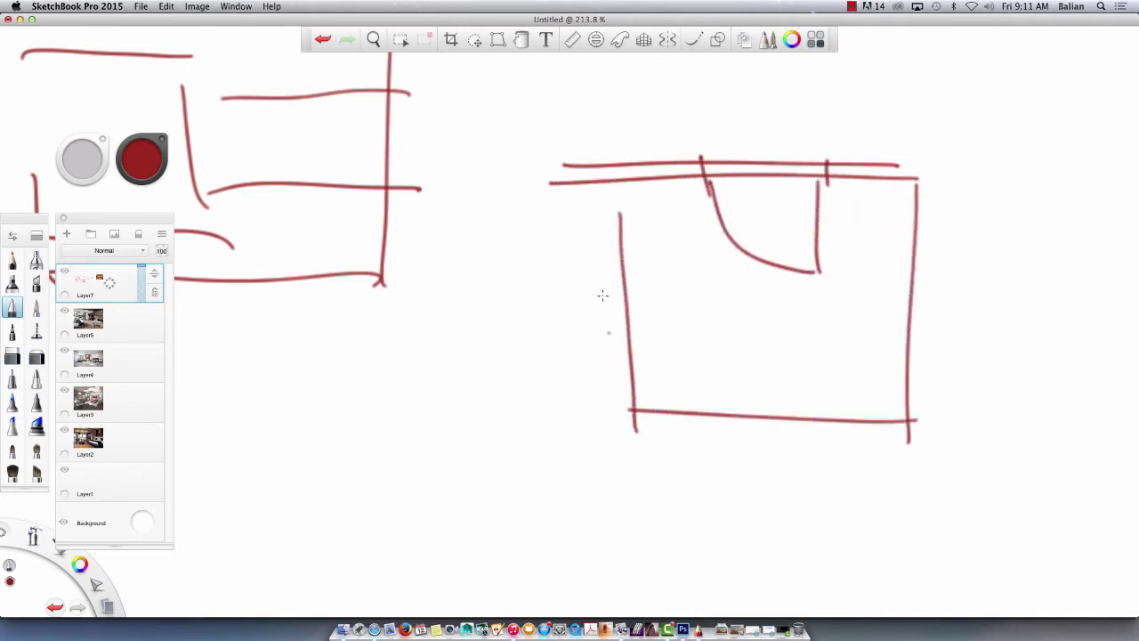
mouse_move(650, 263)
mouse_down()
mouse_move(470, 276)
mouse_move(487, 411)
mouse_up()
drag(641, 412, 465, 412)
Hatch the wall on both sides of the door opening and enclose the plan with an outer boundary line.
mouse_move(708, 160)
mouse_down()
mouse_move(687, 178)
mouse_move(562, 168)
mouse_up()
drag(826, 162, 917, 175)
drag(818, 163, 936, 170)
drag(939, 166, 956, 482)
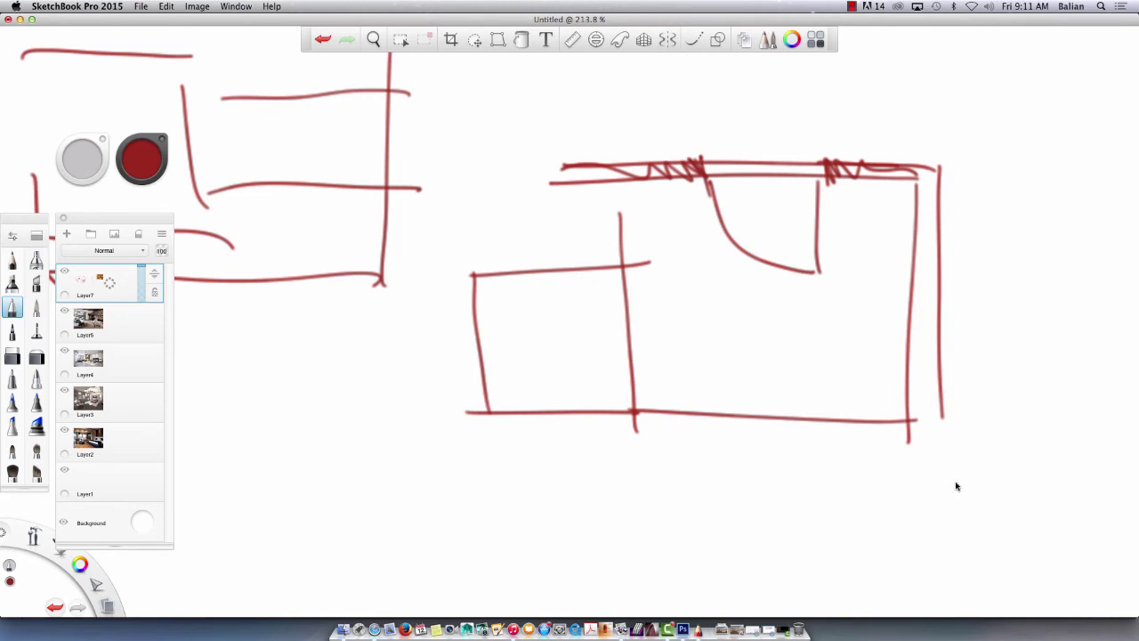
drag(496, 124, 690, 103)
mouse_move(879, 107)
mouse_down()
mouse_move(912, 445)
mouse_move(474, 169)
mouse_move(812, 104)
mouse_up()
Set the Ballpoint Pen's size to 1.3 and save the brush properties.
drag(363, 445, 511, 131)
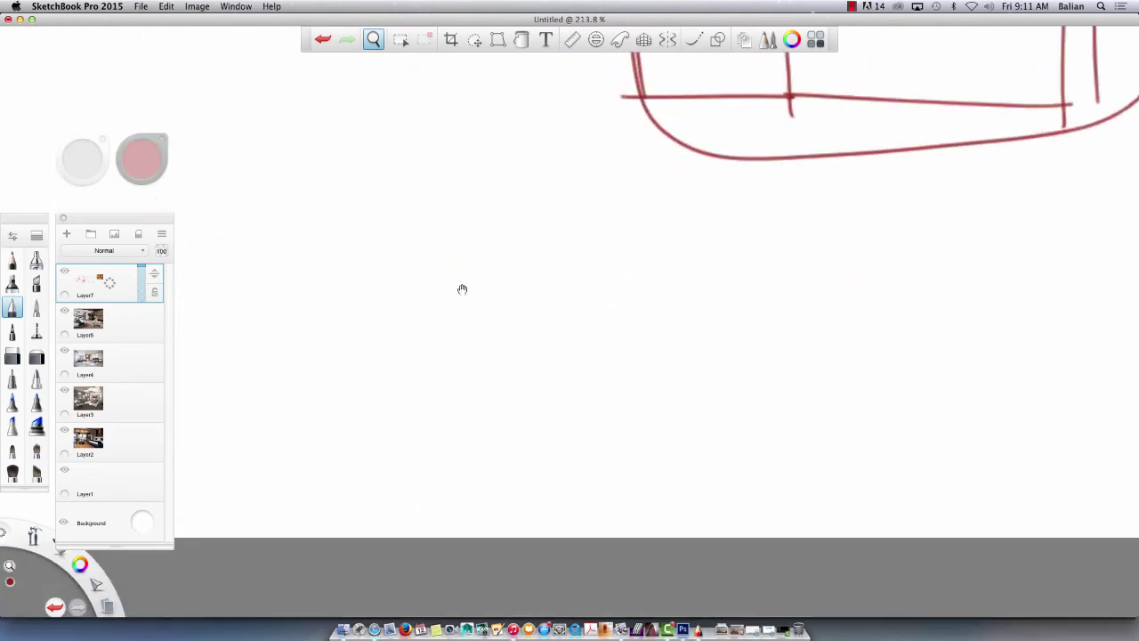
drag(462, 290, 683, 414)
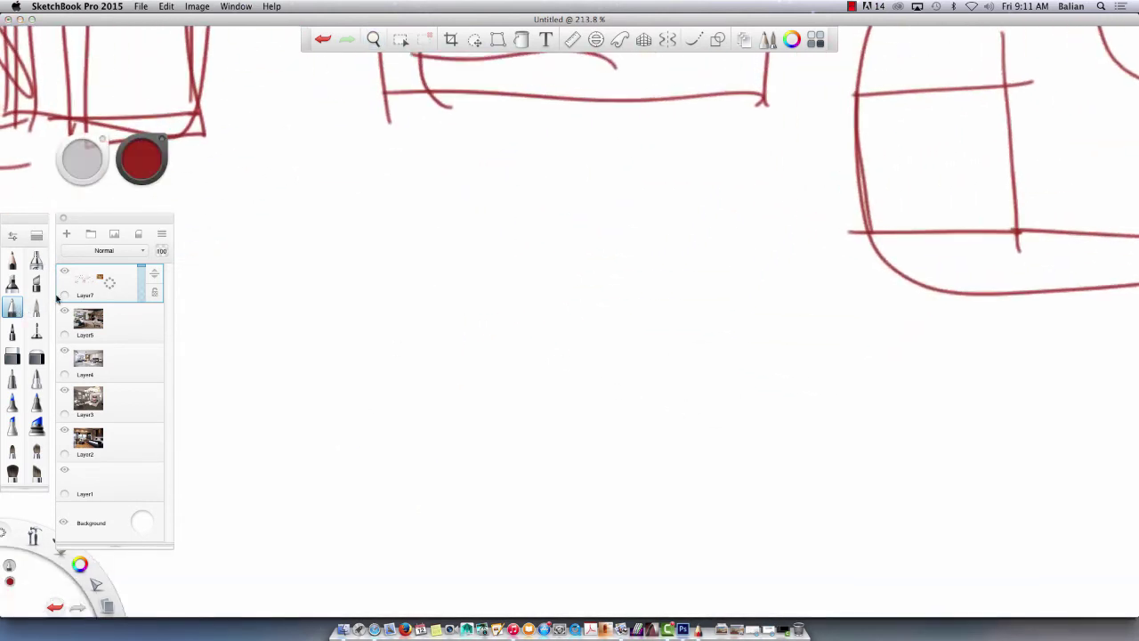
click(12, 236)
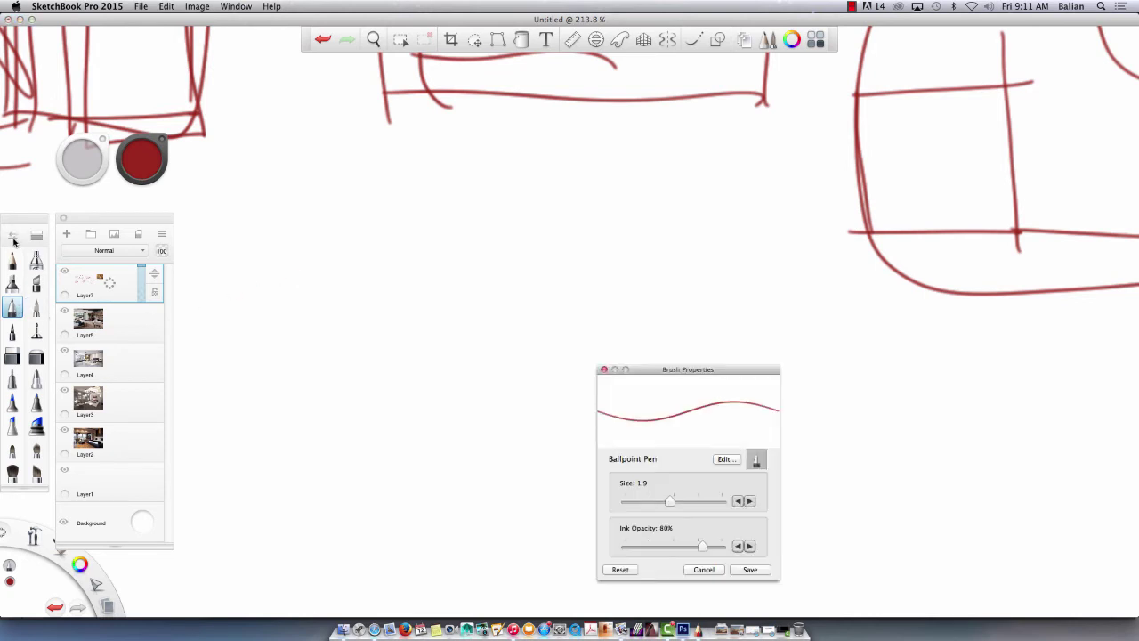
drag(674, 503, 654, 504)
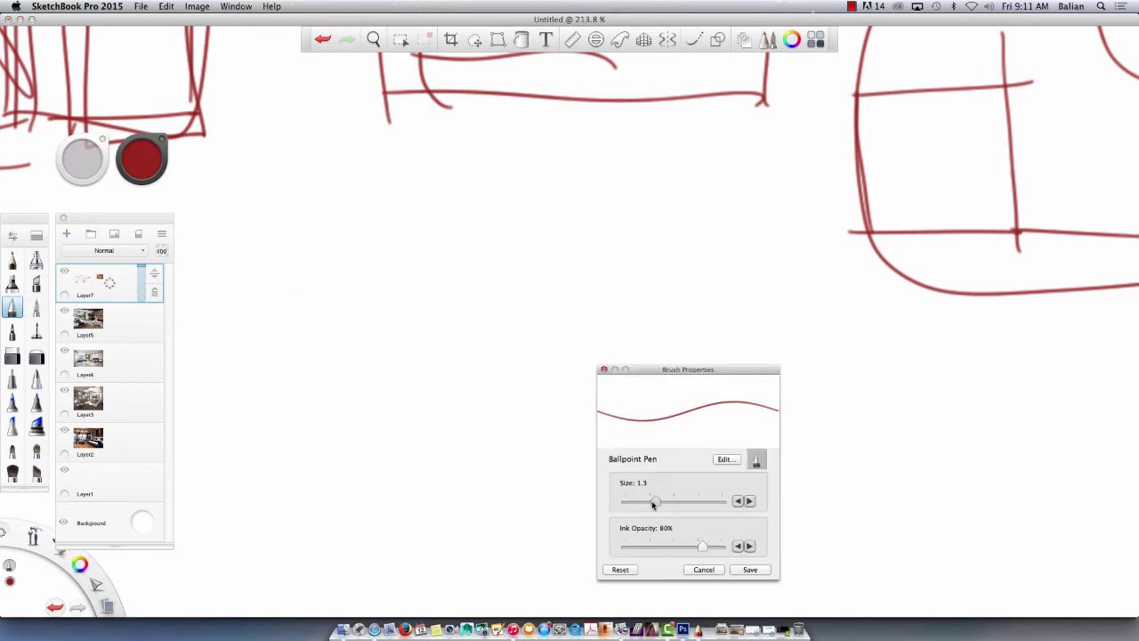
click(751, 569)
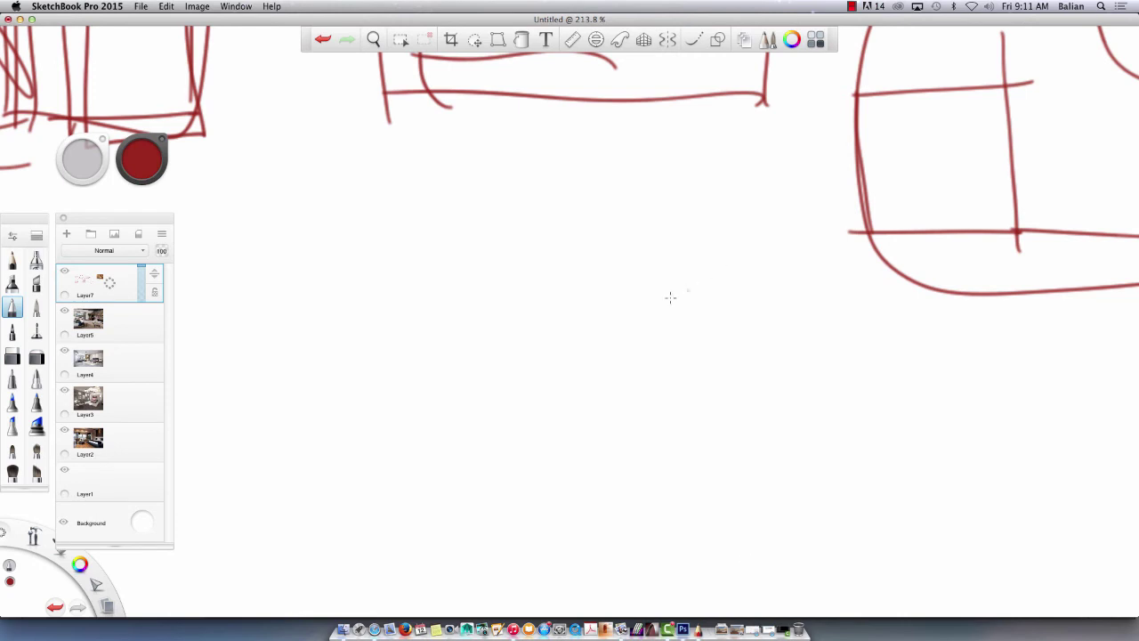
Draw a double-lined square zone on the blank area below the plan sketches and handwrite "Sleeping" inside it.
drag(666, 278, 676, 425)
drag(669, 281, 513, 288)
drag(685, 423, 506, 416)
drag(514, 279, 525, 445)
mouse_move(675, 278)
mouse_down()
mouse_move(496, 287)
mouse_move(664, 442)
mouse_move(514, 424)
mouse_up()
drag(513, 278, 519, 412)
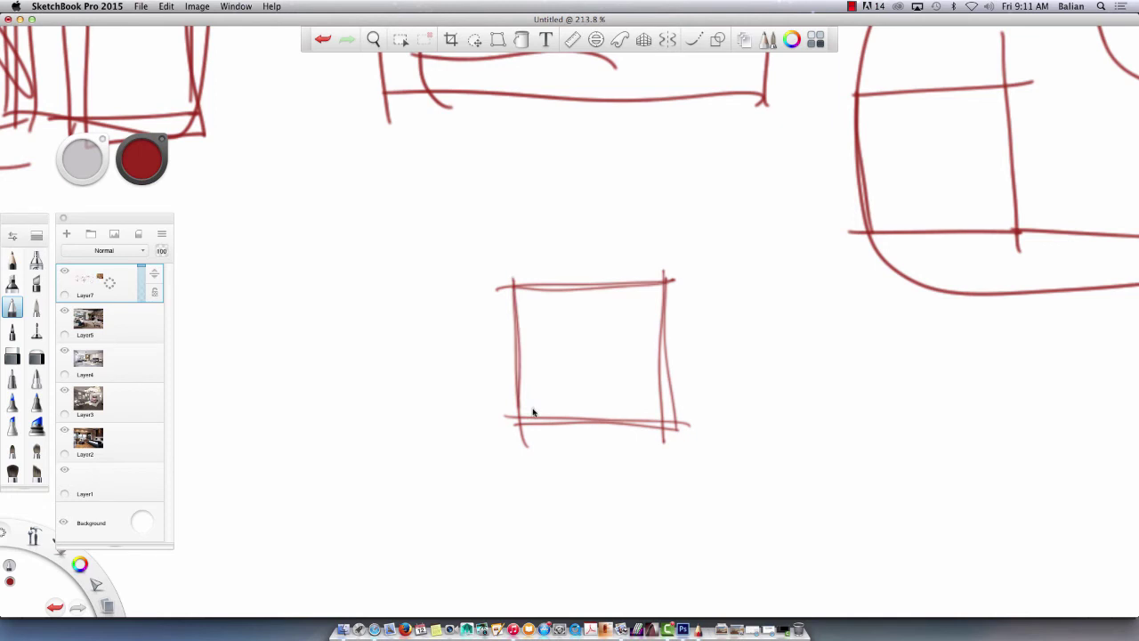
mouse_move(556, 316)
mouse_down()
mouse_move(542, 336)
mouse_move(605, 338)
mouse_move(636, 357)
mouse_up()
click(621, 326)
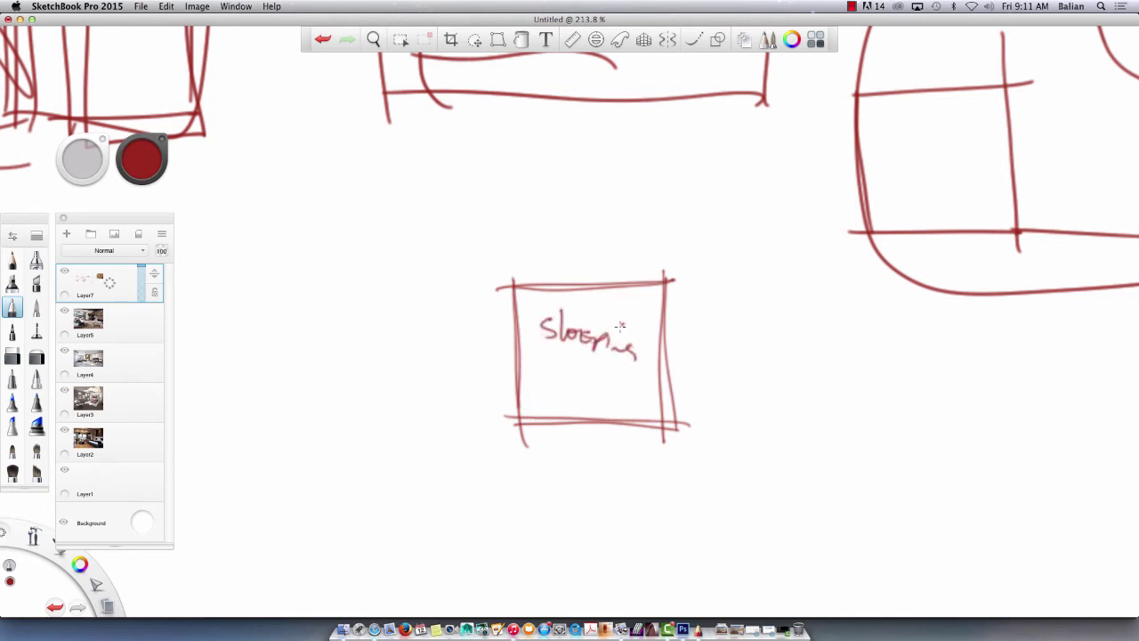
Add a rectangle directly above the sleeping zone and handwrite "Lounge" inside it.
drag(663, 175, 663, 268)
drag(674, 175, 460, 179)
drag(660, 262, 495, 263)
mouse_move(507, 175)
mouse_down()
mouse_move(509, 288)
mouse_move(514, 275)
mouse_up()
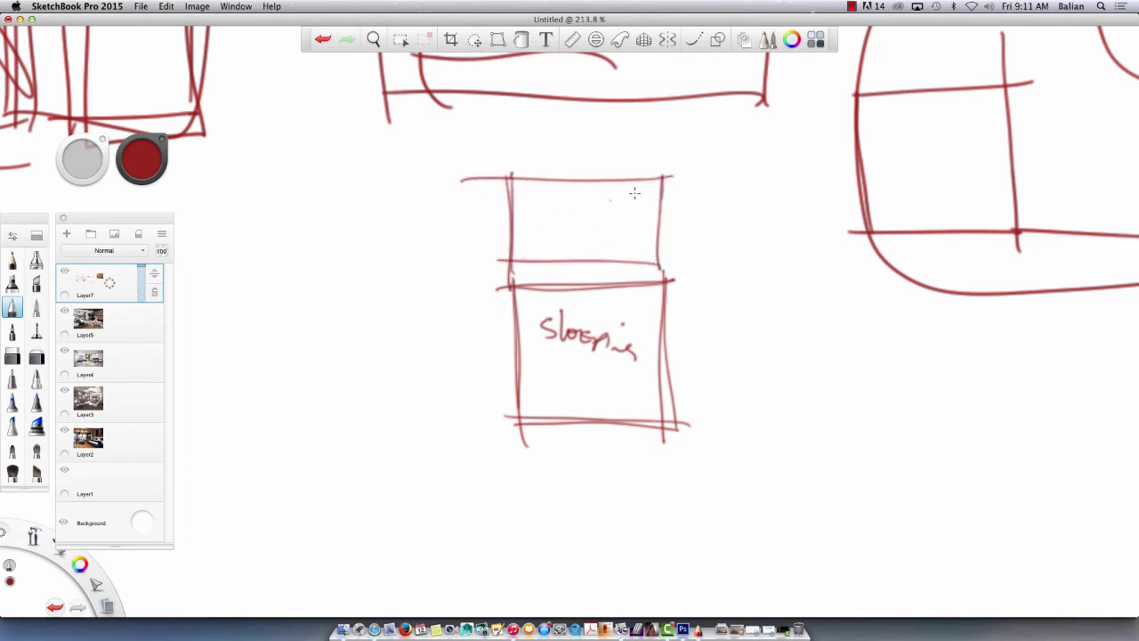
mouse_move(655, 176)
mouse_down()
mouse_move(658, 267)
mouse_move(566, 276)
mouse_up()
drag(534, 194, 547, 219)
mouse_move(561, 204)
mouse_down()
mouse_move(587, 215)
mouse_move(627, 216)
mouse_up()
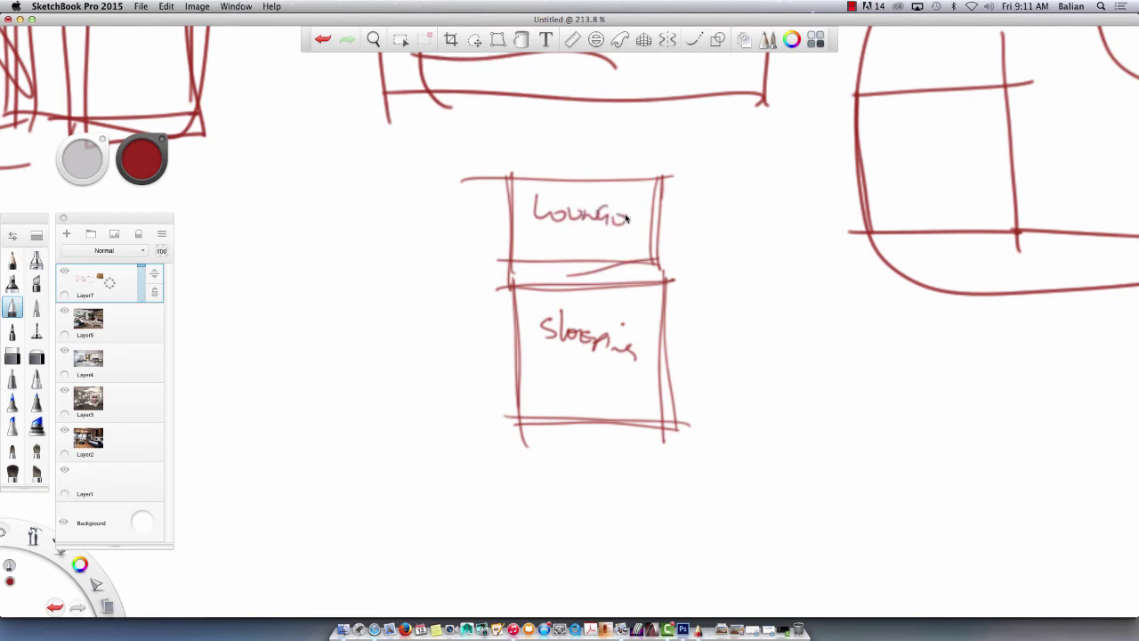
Draw a tall narrow rectangle to the right of the lounge zone and handwrite "Mast Bath" inside it.
mouse_move(773, 177)
mouse_down()
mouse_move(715, 181)
mouse_move(702, 361)
mouse_move(770, 320)
mouse_move(701, 350)
mouse_up()
mouse_move(692, 173)
mouse_down()
mouse_move(690, 345)
mouse_move(765, 178)
mouse_move(777, 353)
mouse_move(698, 360)
mouse_up()
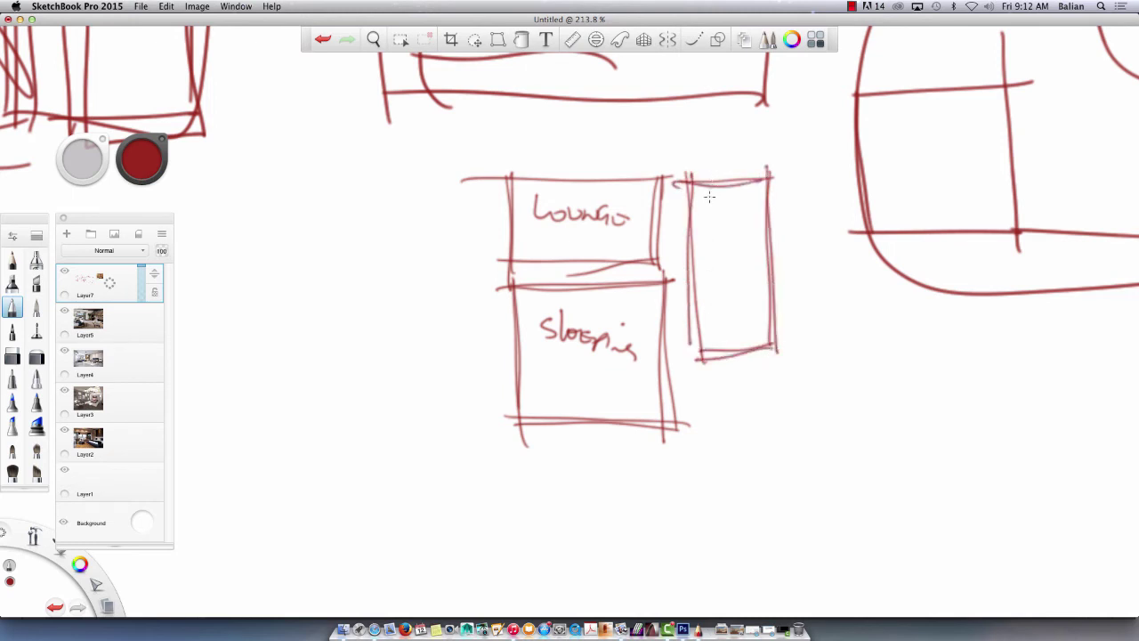
mouse_move(709, 196)
mouse_down()
mouse_move(754, 243)
mouse_move(708, 260)
mouse_move(742, 301)
mouse_up()
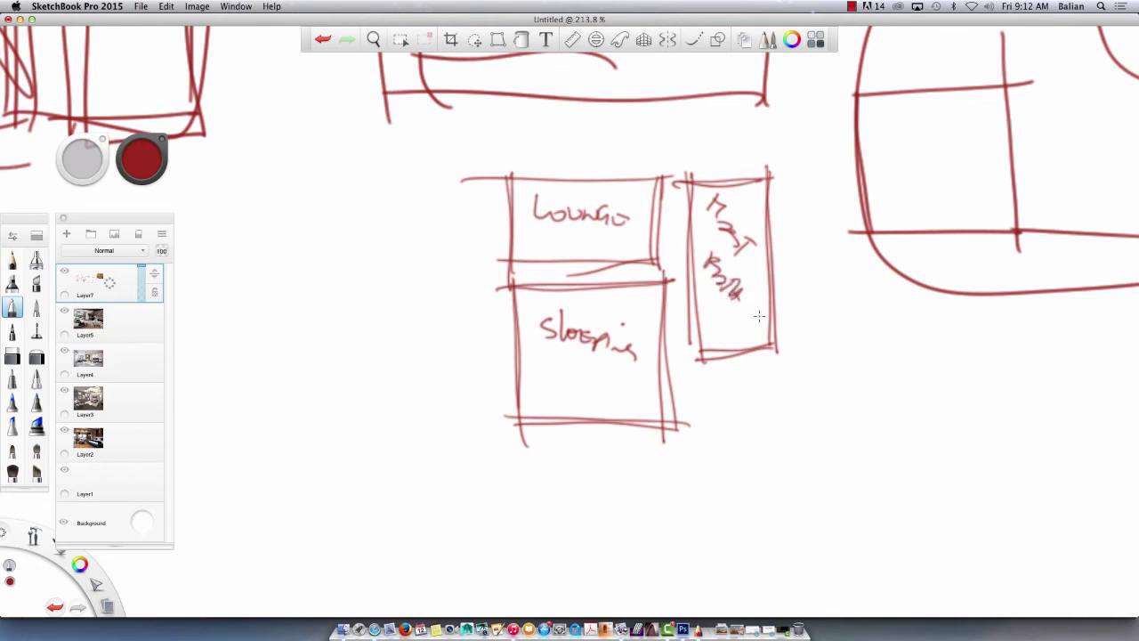
Add a smaller rectangle labelled "Closet" directly below the bath zone and frame the whole zoning diagram with an outer boundary line.
mouse_move(772, 349)
mouse_down()
mouse_move(776, 441)
mouse_move(684, 363)
mouse_up()
mouse_move(685, 356)
mouse_down()
mouse_move(686, 459)
mouse_move(783, 436)
mouse_move(687, 461)
mouse_up()
drag(713, 376, 781, 428)
mouse_move(459, 149)
mouse_down()
mouse_move(745, 140)
mouse_move(810, 461)
mouse_move(466, 491)
mouse_move(470, 287)
mouse_move(484, 512)
mouse_up()
Draw a narrow vertical strip along the left side of the lounge and sleeping zones and fill it with diagonal hatching.
mouse_move(515, 182)
mouse_down()
mouse_move(440, 181)
mouse_move(447, 418)
mouse_up()
drag(460, 176, 464, 438)
drag(532, 415, 449, 414)
drag(511, 178, 516, 435)
mouse_move(471, 180)
mouse_down()
mouse_move(513, 233)
mouse_move(511, 267)
mouse_up()
drag(459, 228, 509, 297)
mouse_move(459, 263)
mouse_down()
mouse_move(509, 331)
mouse_move(507, 361)
mouse_up()
drag(464, 345, 506, 402)
drag(491, 395, 498, 424)
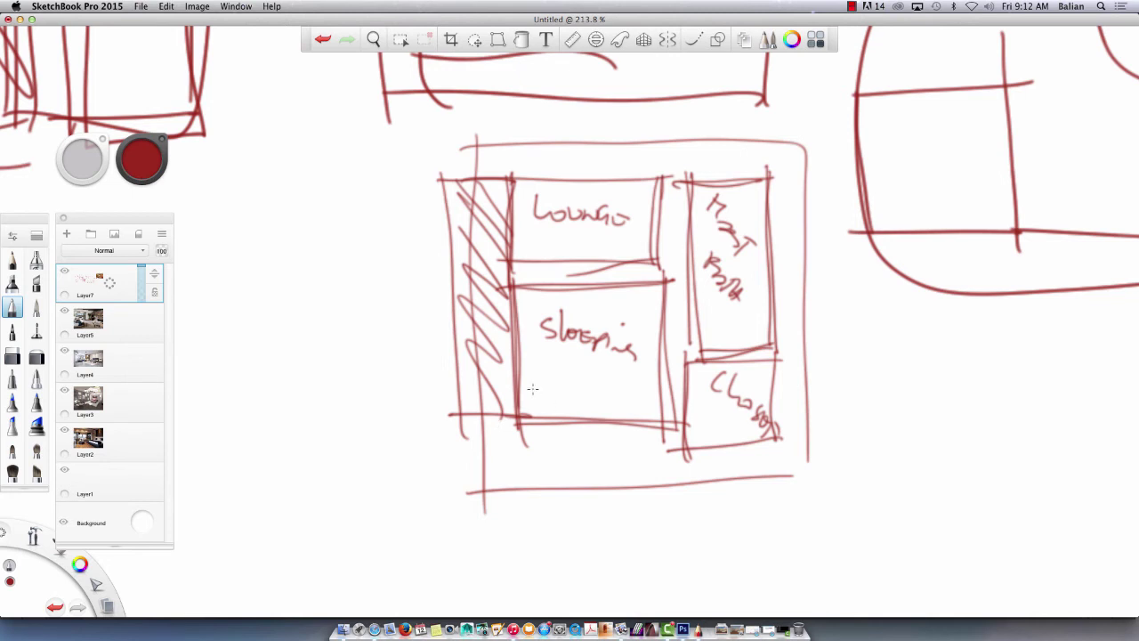
Handwrite the note "3 Sketches" to the left of the zoning diagram and underline it.
key(space)
drag(423, 365, 310, 307)
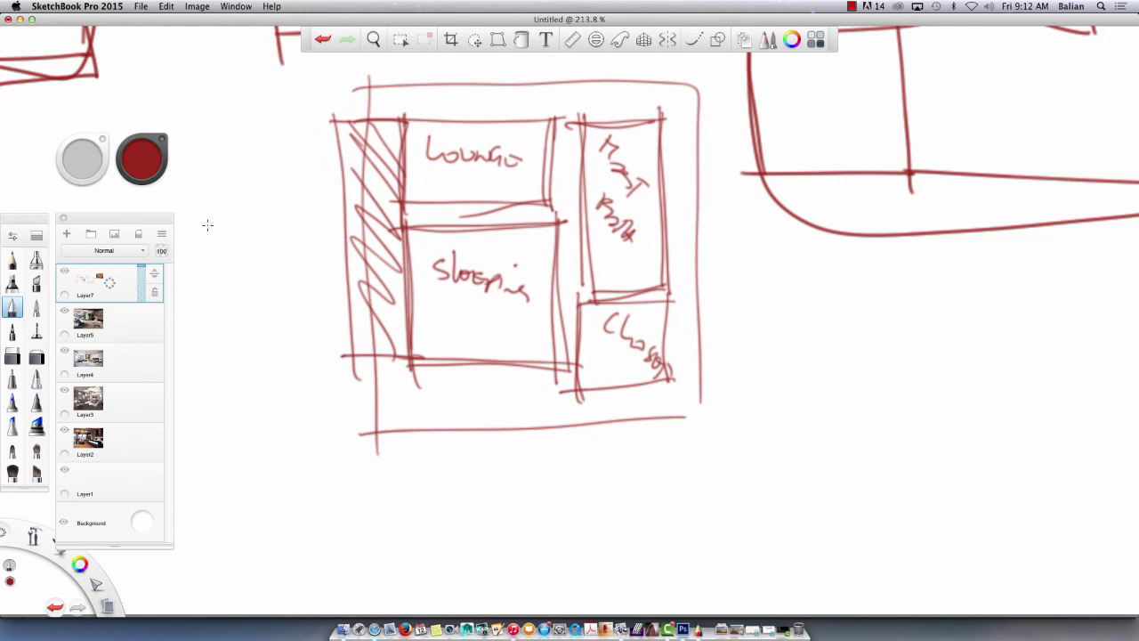
mouse_move(208, 224)
mouse_down()
mouse_move(198, 290)
mouse_move(219, 294)
mouse_up()
mouse_move(233, 269)
mouse_down()
mouse_move(237, 294)
mouse_move(251, 285)
mouse_up()
mouse_move(256, 267)
mouse_down()
mouse_move(284, 291)
mouse_move(324, 293)
mouse_up()
drag(185, 321, 322, 316)
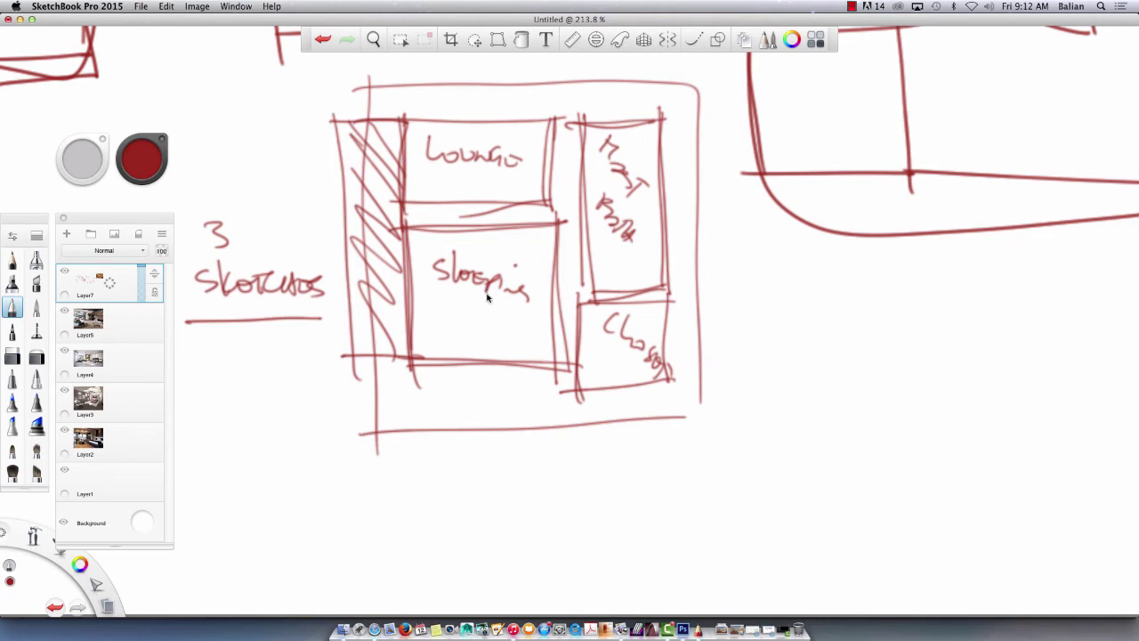
Reinforce the sleeping zone's outline and handwrite "Layout" below the underlined "3 Sketches" note.
mouse_move(559, 215)
mouse_down()
mouse_move(546, 365)
mouse_move(400, 218)
mouse_move(413, 366)
mouse_up()
drag(554, 352, 436, 356)
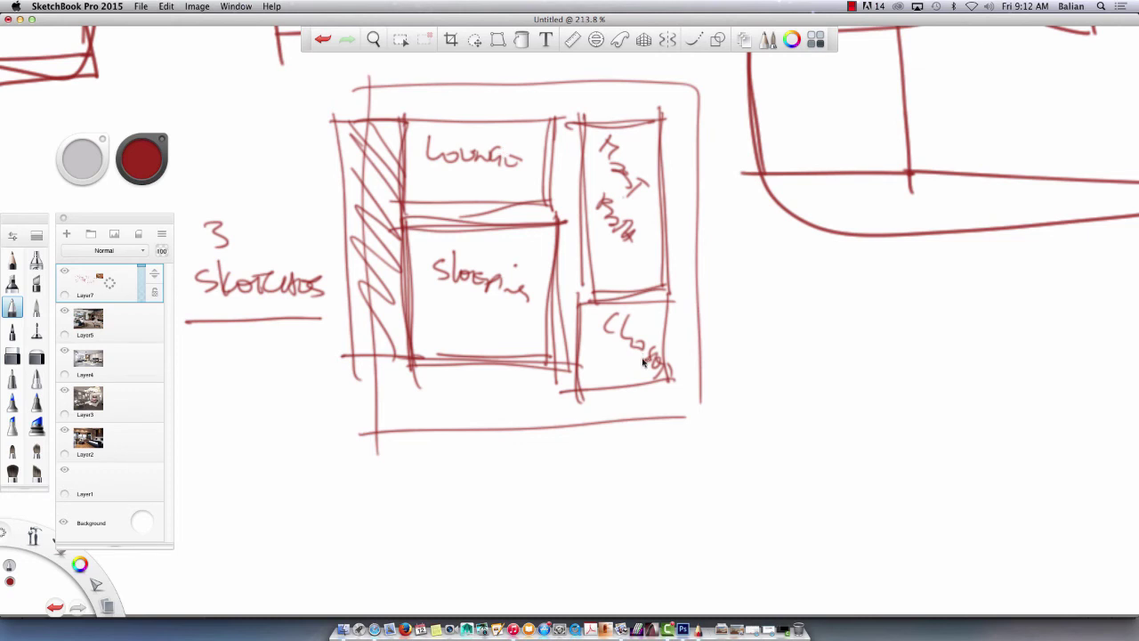
mouse_move(198, 347)
mouse_down()
mouse_move(223, 369)
mouse_move(257, 351)
mouse_move(251, 381)
mouse_move(288, 366)
mouse_up()
mouse_move(295, 359)
mouse_down()
mouse_move(297, 381)
mouse_move(313, 360)
mouse_up()
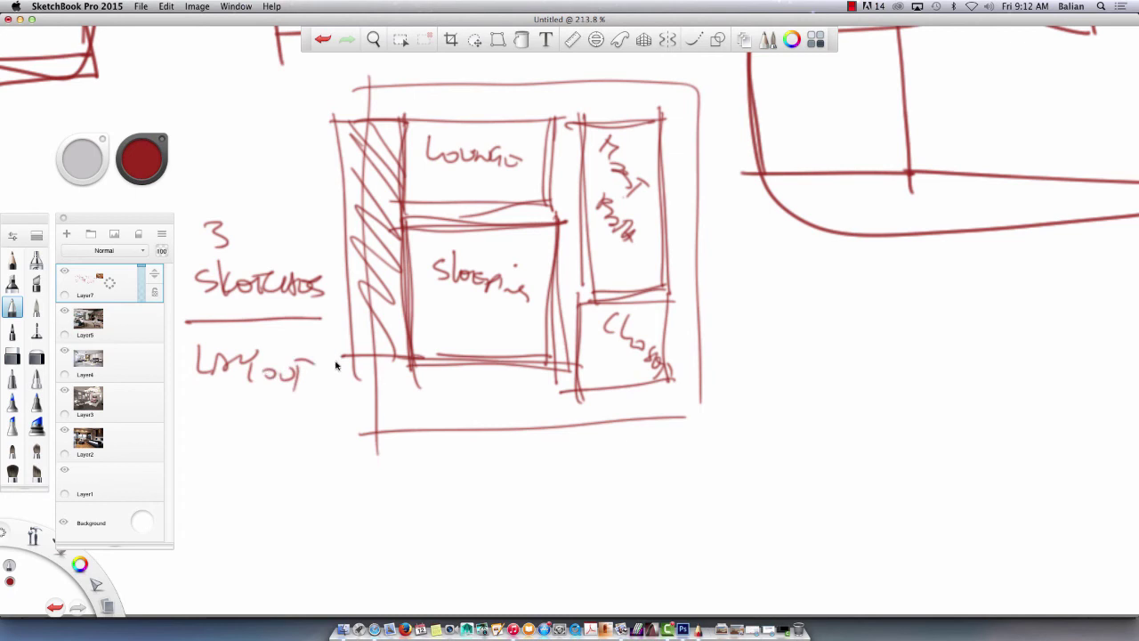
Start a new bedroom plan on the blank area right of the zoning diagram with top and right walls and a bed rectangle against the right wall.
key(space)
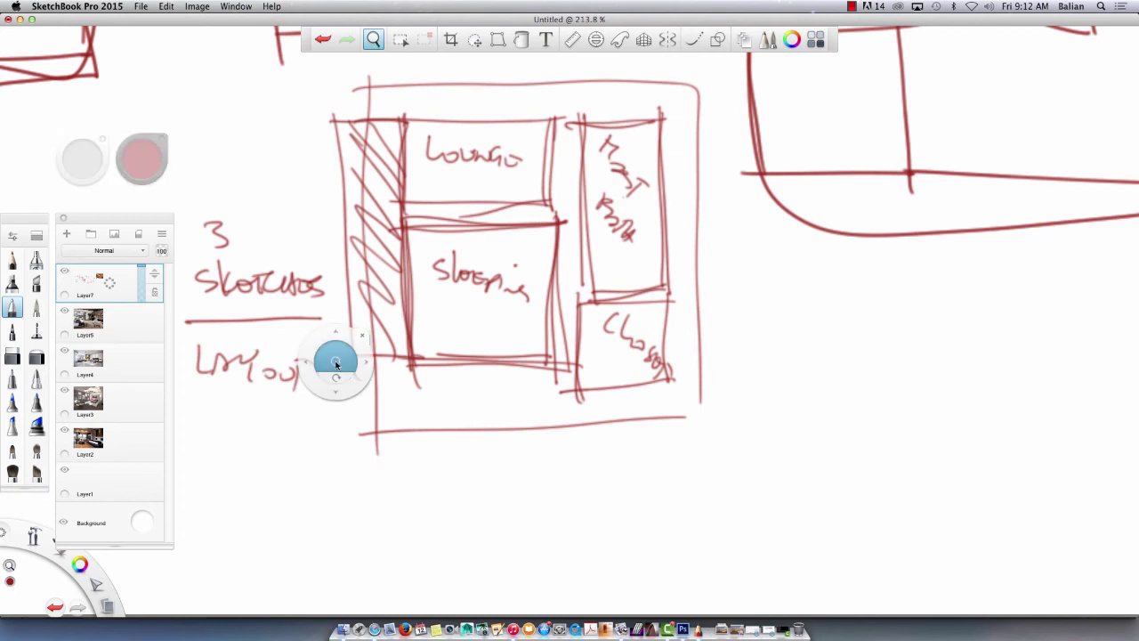
mouse_move(476, 501)
mouse_down()
mouse_move(443, 428)
mouse_move(364, 350)
mouse_move(324, 380)
mouse_up()
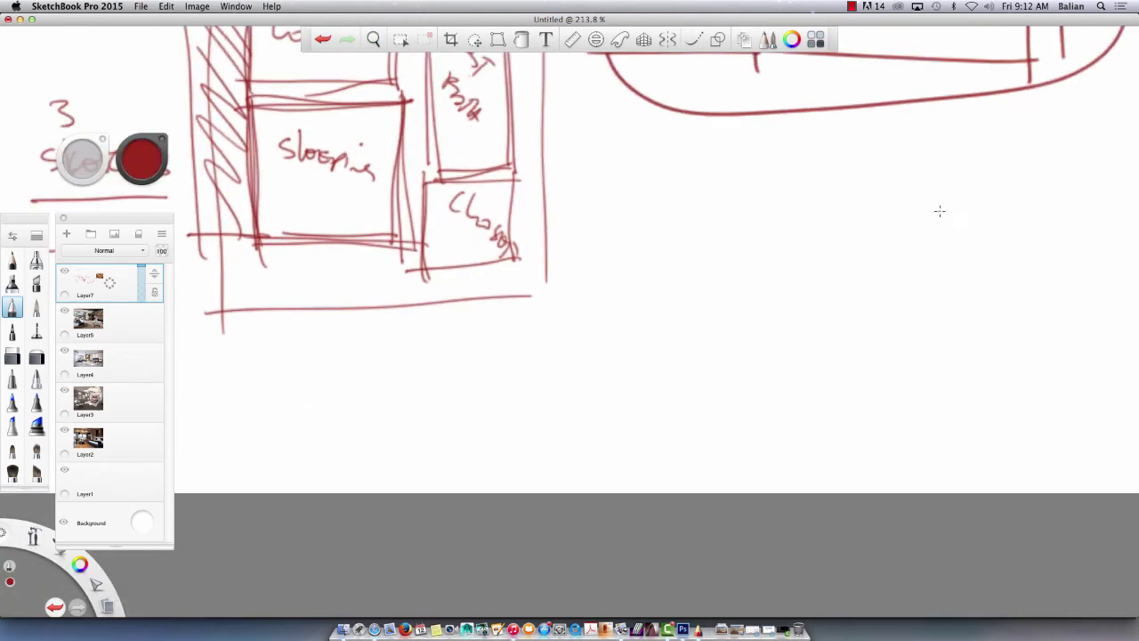
mouse_move(951, 190)
mouse_down()
mouse_move(956, 387)
mouse_move(860, 184)
mouse_move(683, 177)
mouse_up()
drag(953, 238, 842, 241)
drag(838, 233, 846, 336)
drag(827, 335, 967, 341)
mouse_move(830, 247)
mouse_down()
mouse_move(962, 246)
mouse_move(840, 337)
mouse_up()
drag(954, 337, 952, 424)
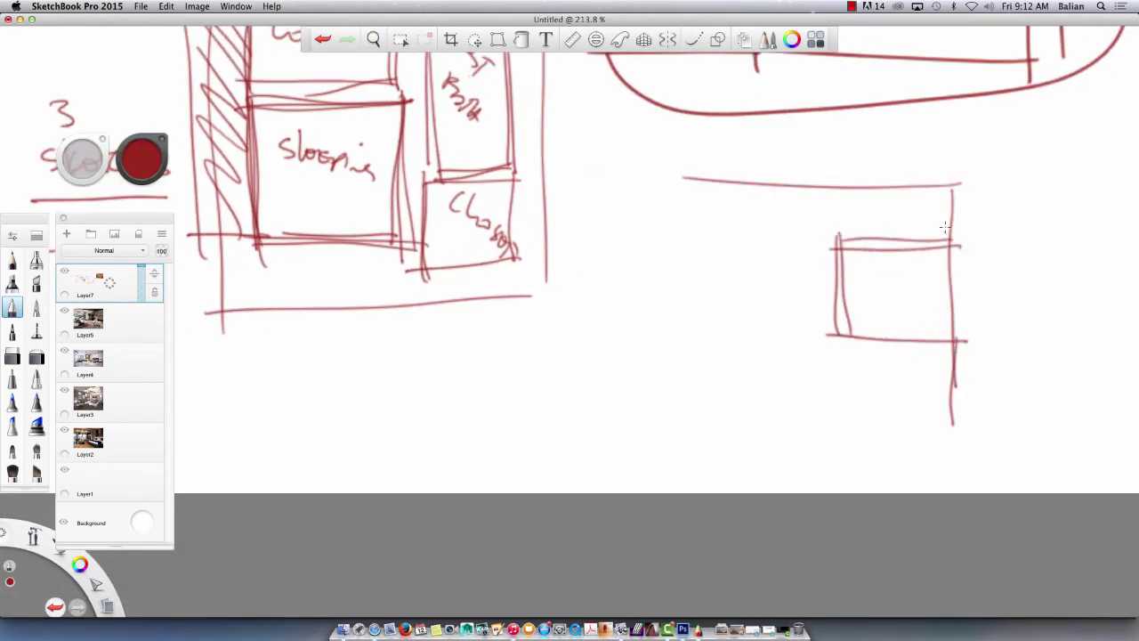
Thicken the wall above the bed and mark the clearances on both sides of the bed with double-headed vertical arrows.
drag(952, 169, 949, 250)
drag(954, 147, 947, 245)
mouse_move(895, 180)
mouse_down()
mouse_move(896, 230)
mouse_move(905, 198)
mouse_move(905, 224)
mouse_up()
drag(895, 349, 892, 415)
mouse_move(883, 396)
mouse_down()
mouse_move(901, 397)
mouse_move(898, 358)
mouse_up()
drag(888, 356, 890, 412)
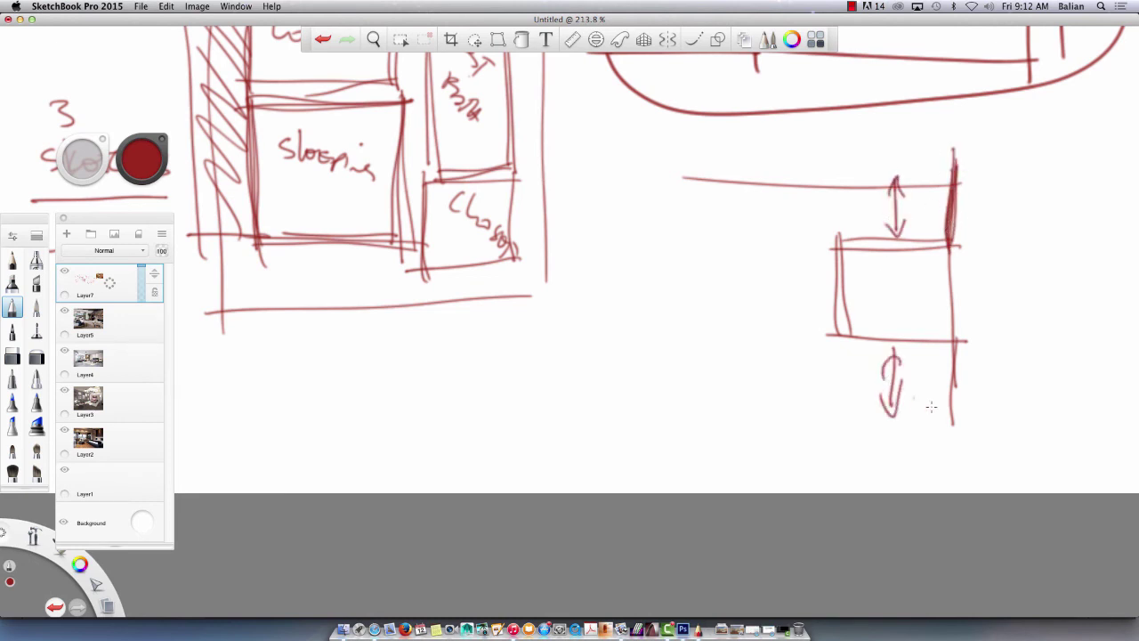
Double the new plan's top and right walls, add the bottom wall, and begin the left wall opposite the bed.
drag(959, 434, 755, 437)
drag(961, 162, 801, 171)
mouse_move(801, 169)
mouse_down()
mouse_move(959, 158)
mouse_move(926, 434)
mouse_move(686, 442)
mouse_up()
mouse_move(959, 162)
mouse_down()
mouse_move(669, 167)
mouse_move(662, 316)
mouse_up()
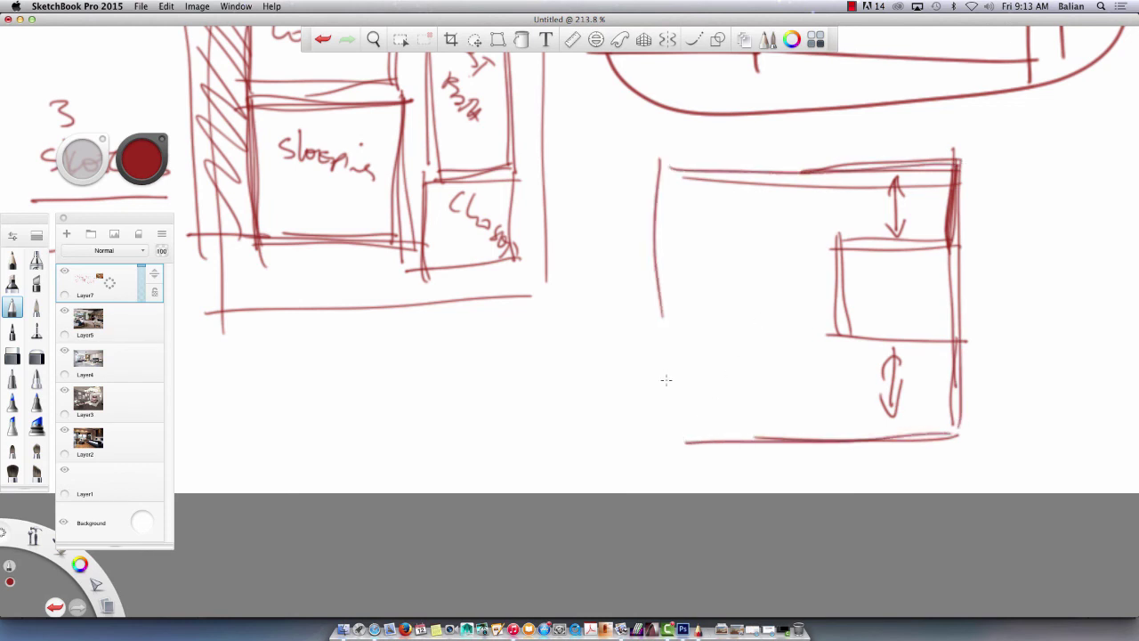
Sketch a shallow unit with a small screen shape on the left wall facing the bed, and extend that wall down to the bottom corner.
drag(682, 257, 637, 258)
mouse_move(678, 235)
mouse_down()
mouse_move(683, 372)
mouse_move(692, 361)
mouse_up()
mouse_move(637, 268)
mouse_down()
mouse_move(684, 267)
mouse_move(691, 335)
mouse_up()
mouse_move(669, 290)
mouse_down()
mouse_move(671, 327)
mouse_move(667, 299)
mouse_move(693, 337)
mouse_up()
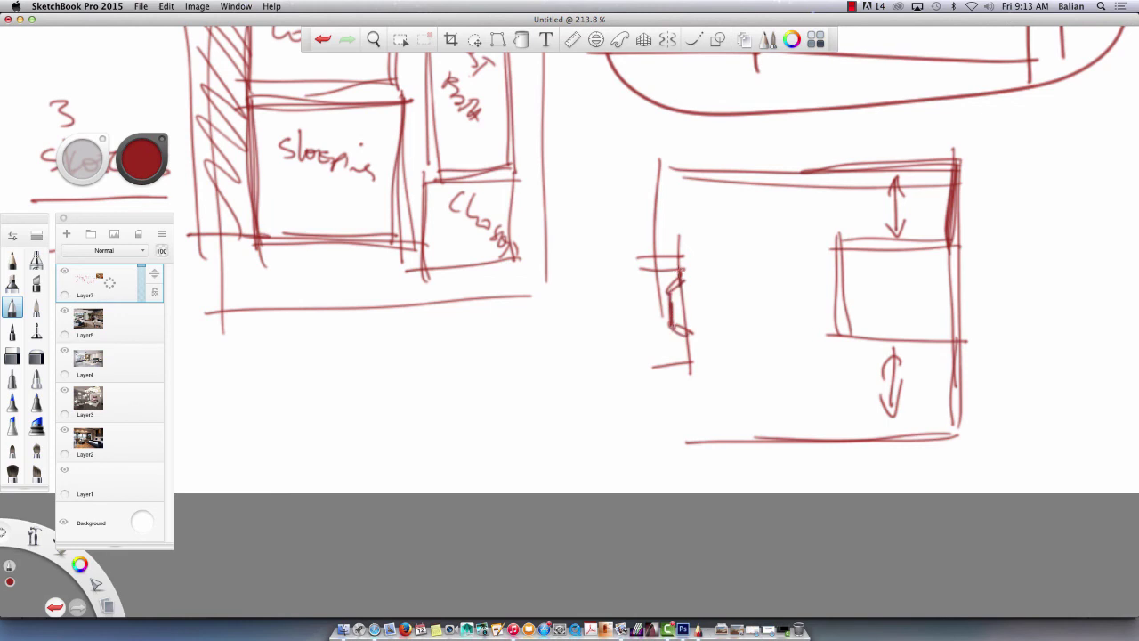
drag(684, 265, 644, 267)
drag(696, 361, 655, 365)
drag(653, 162, 666, 444)
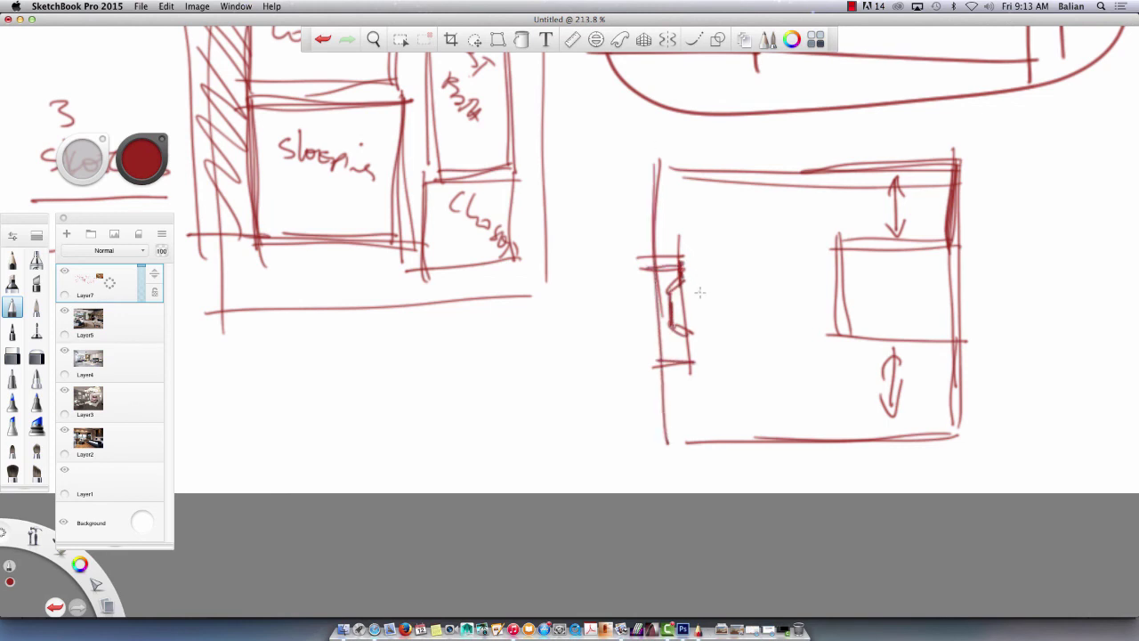
Mark a small plus in front of the wall unit, darken the wall behind it, and add a curved leader with a short handwritten mark outside.
mouse_move(718, 295)
mouse_down()
mouse_move(710, 313)
mouse_move(713, 304)
mouse_up()
mouse_move(650, 285)
mouse_down()
mouse_move(658, 283)
mouse_move(663, 340)
mouse_up()
mouse_move(651, 315)
mouse_down()
mouse_move(597, 311)
mouse_move(594, 360)
mouse_move(627, 374)
mouse_up()
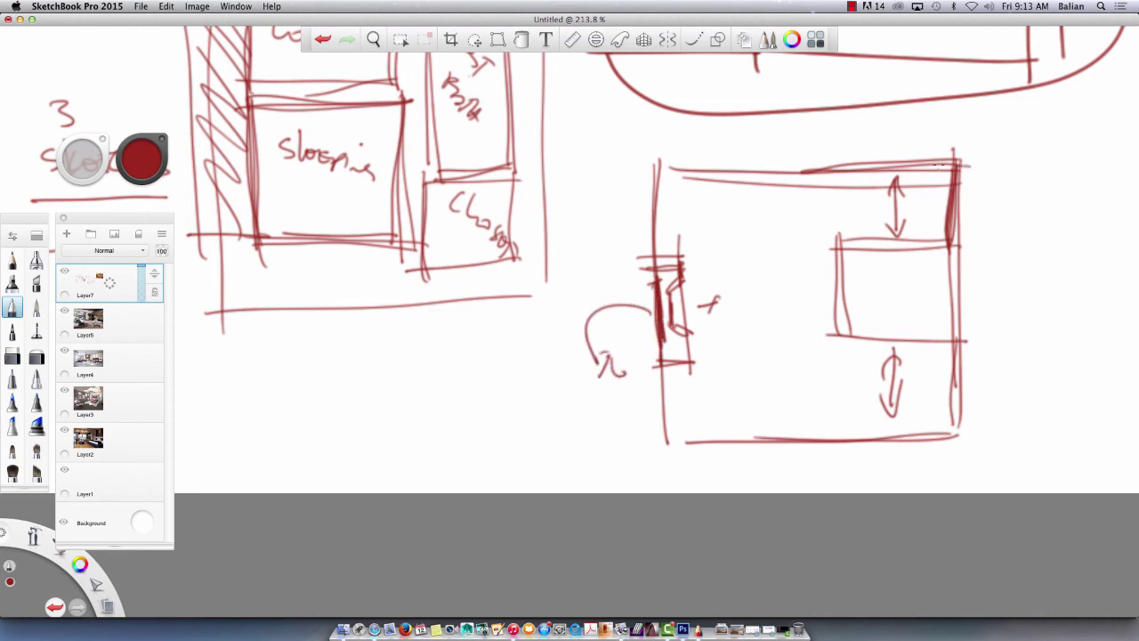
Retrace the plan's top and bottom walls past the left corners and sketch a door swing and entry arrow at the lower-left corner.
drag(939, 165, 636, 173)
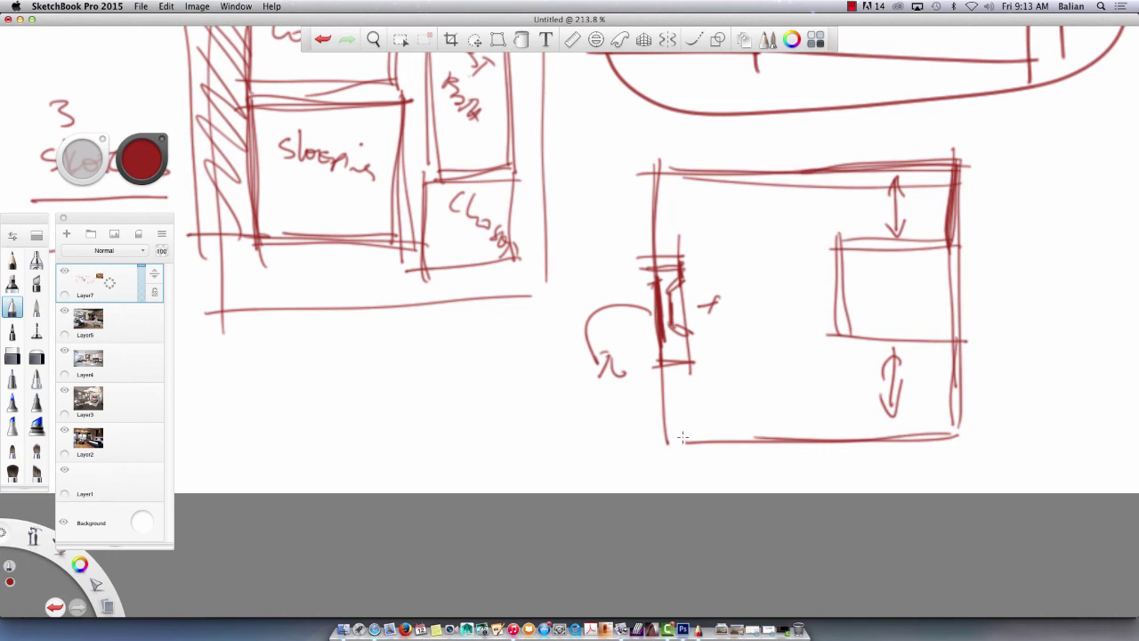
drag(959, 427, 637, 455)
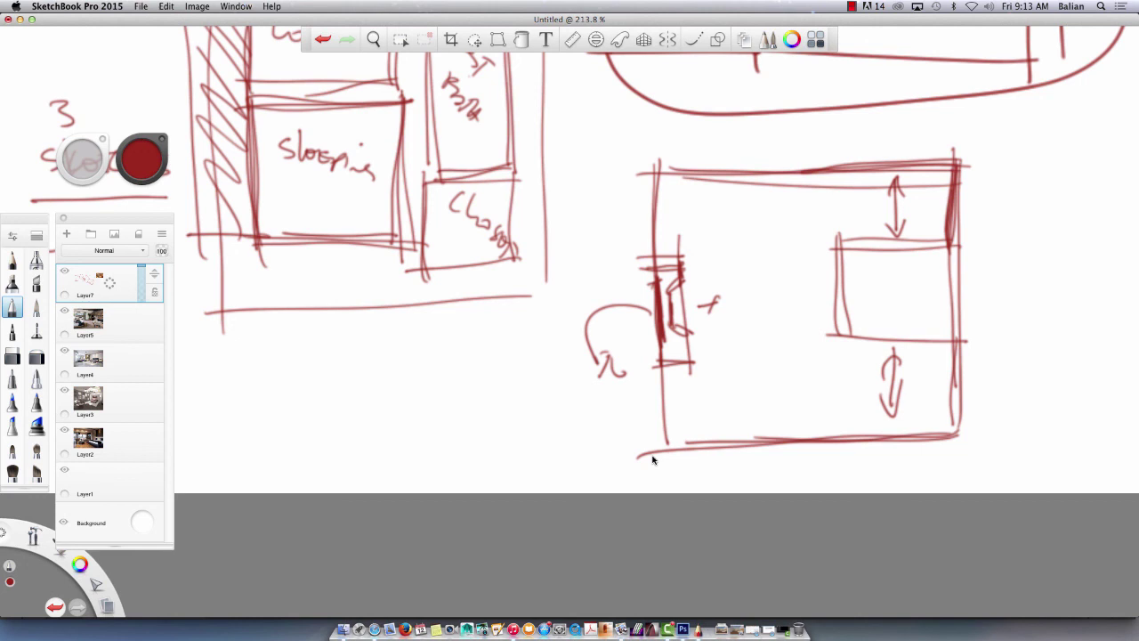
mouse_move(707, 432)
mouse_down()
mouse_move(667, 435)
mouse_move(662, 408)
mouse_move(669, 427)
mouse_up()
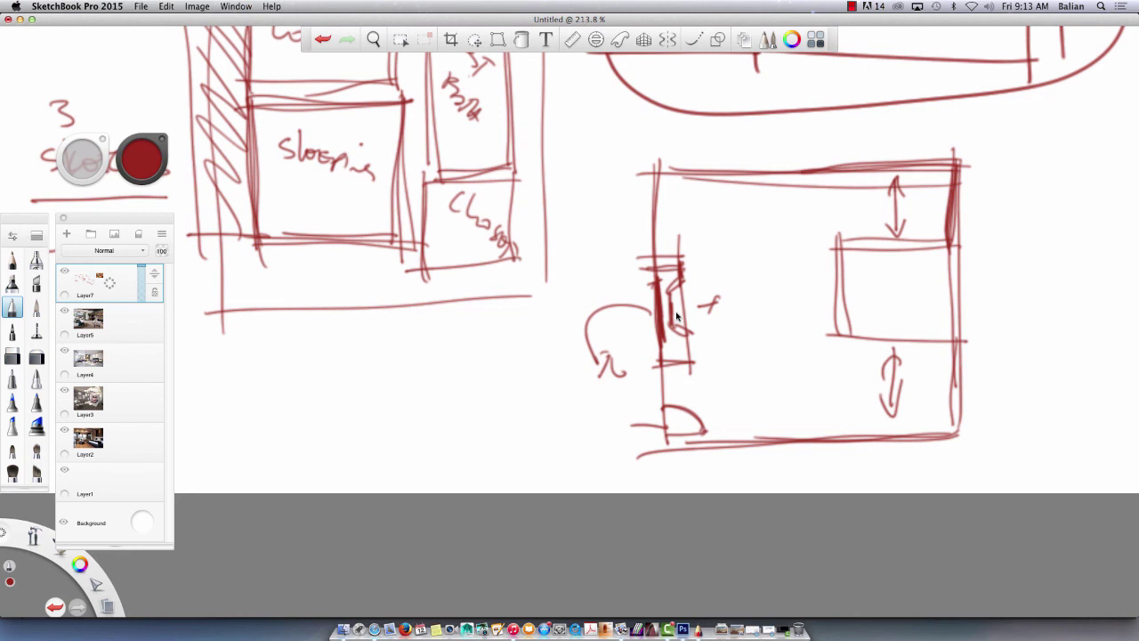
mouse_move(669, 406)
mouse_down()
mouse_move(683, 414)
mouse_move(685, 405)
mouse_move(728, 445)
mouse_move(690, 468)
mouse_up()
Thicken the plan's left wall from the lower corner to the top with repeated vertical strokes.
mouse_move(657, 431)
mouse_down()
mouse_move(677, 456)
mouse_move(647, 185)
mouse_move(648, 235)
mouse_up()
drag(663, 398, 650, 166)
drag(672, 455, 657, 242)
drag(658, 282, 650, 170)
drag(666, 454, 648, 317)
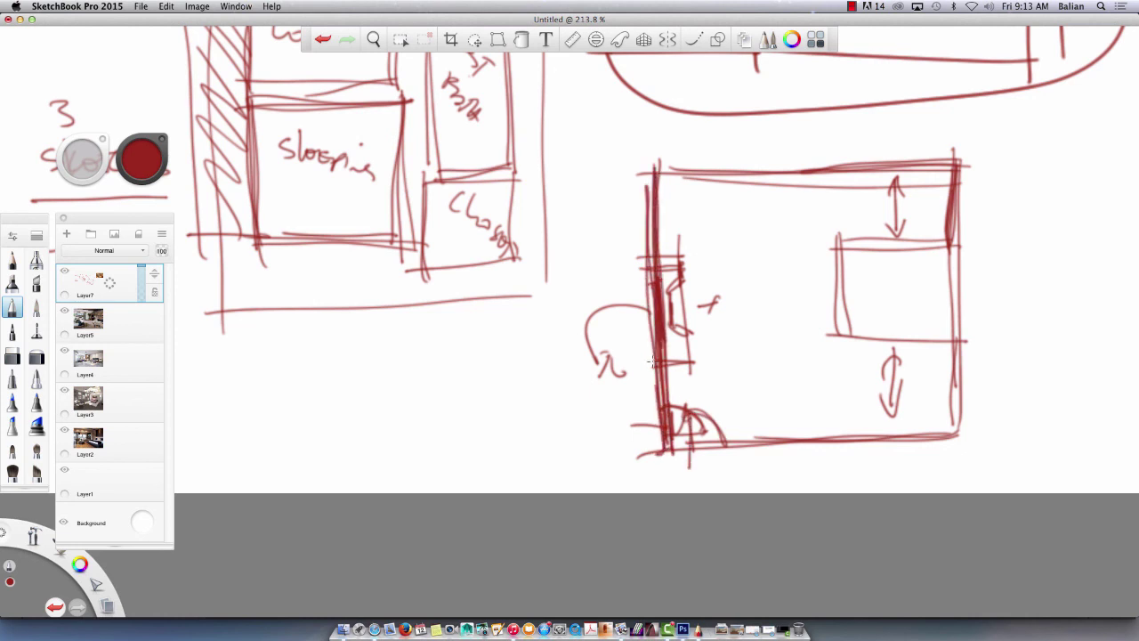
drag(657, 388, 638, 172)
drag(649, 317, 637, 171)
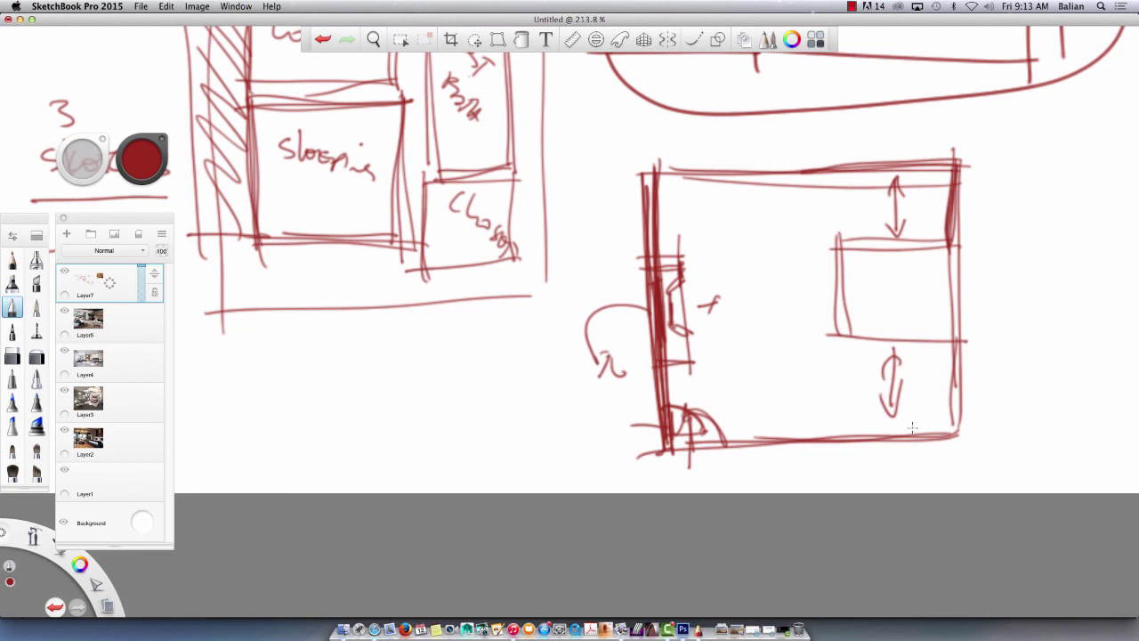
Draw a large square bracket along the right side of the "3 Sketches" and "Layout" notes.
key(space)
drag(441, 307, 553, 479)
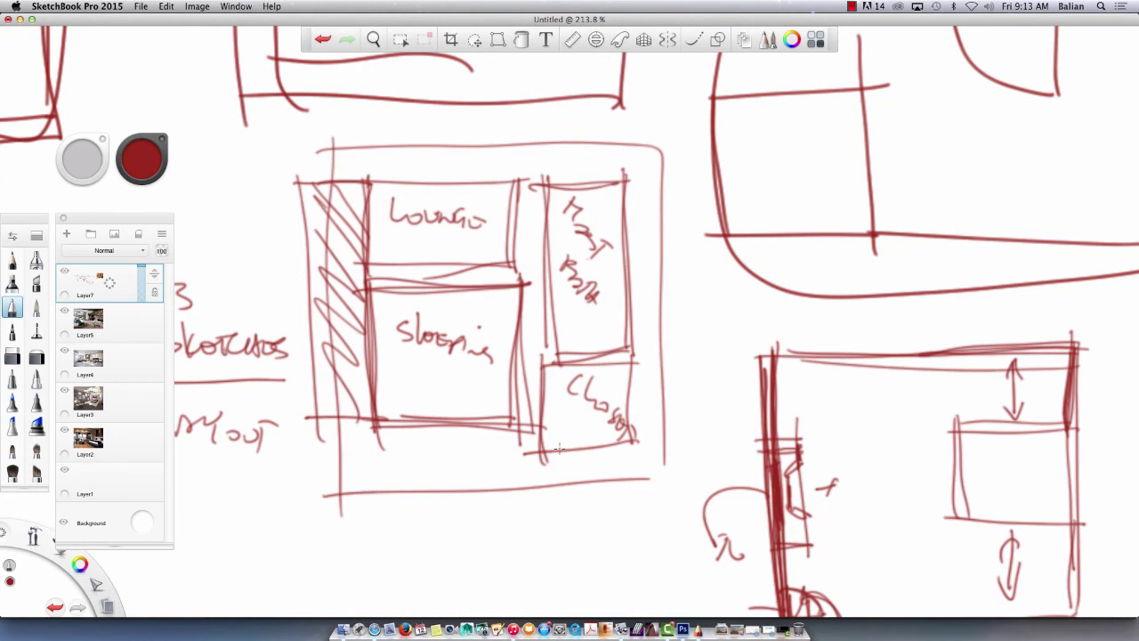
drag(294, 479, 220, 478)
drag(286, 242, 303, 476)
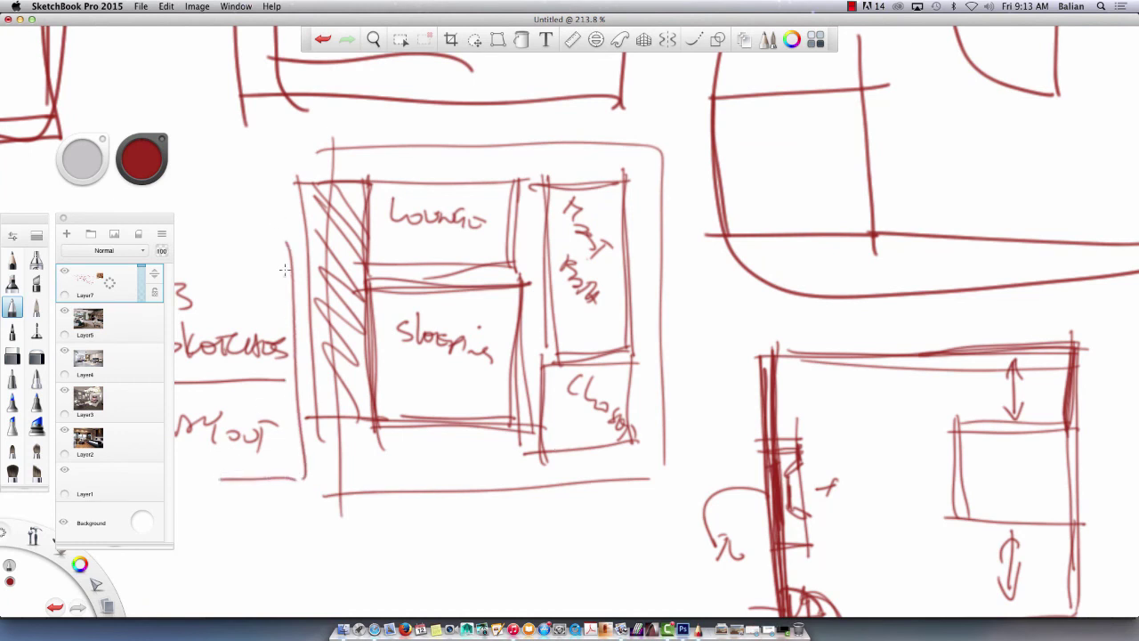
drag(226, 251, 289, 248)
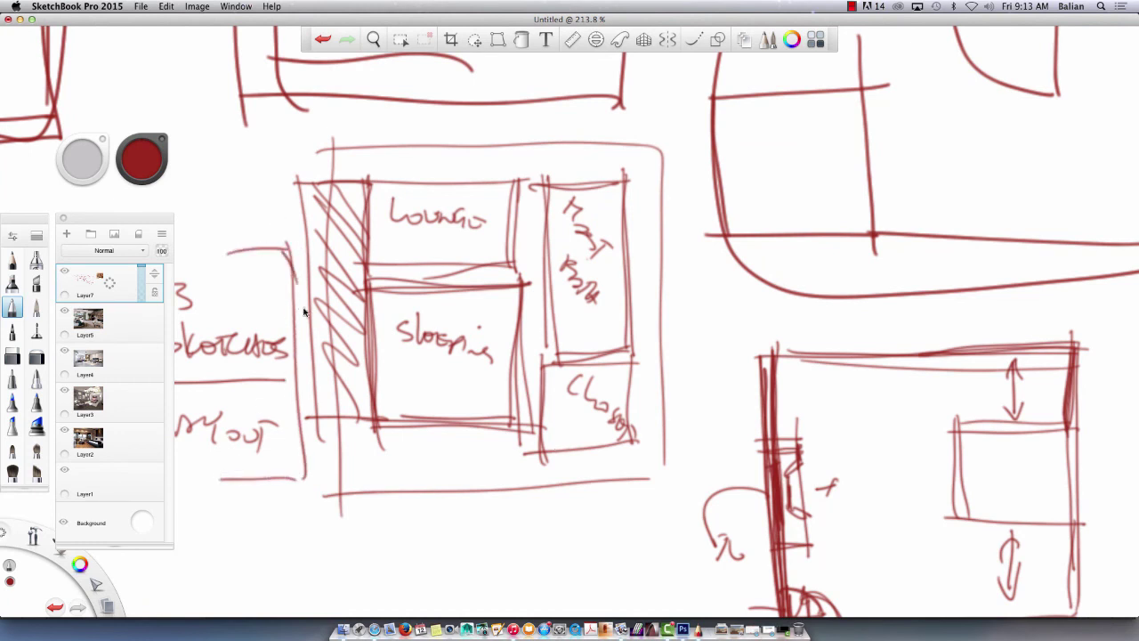